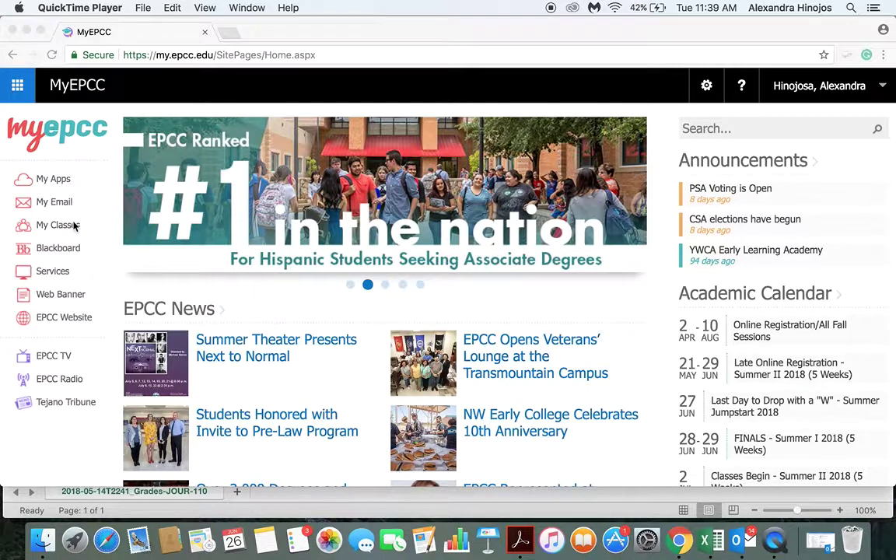
Open the Summer 2018 Grade Record tab under My Classes in MyEPCC.
{"action": "left_click", "coordinate": [65, 225]}
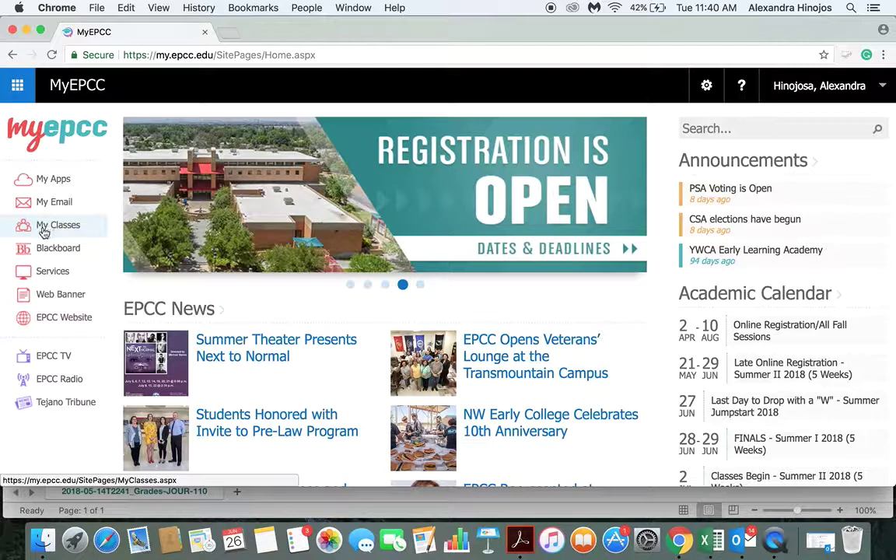
{"action": "left_click", "coordinate": [43, 231]}
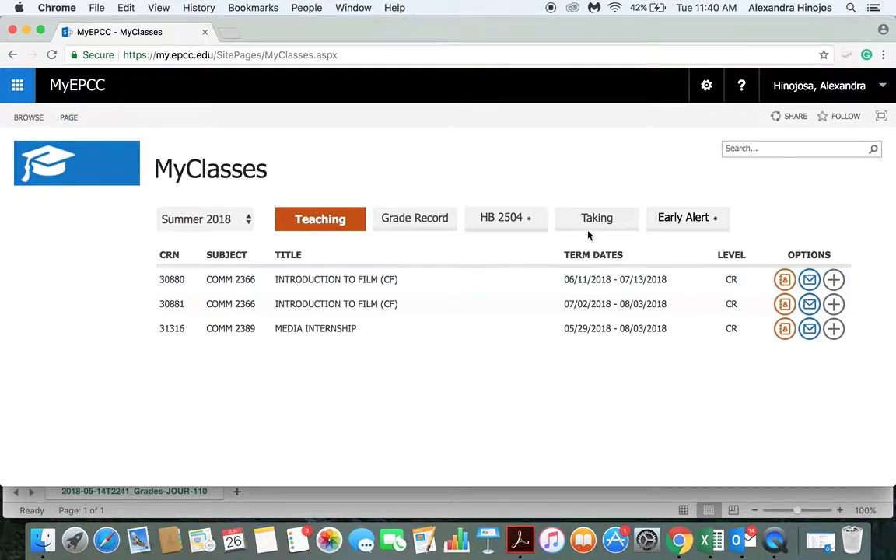
{"action": "left_click", "coordinate": [423, 218]}
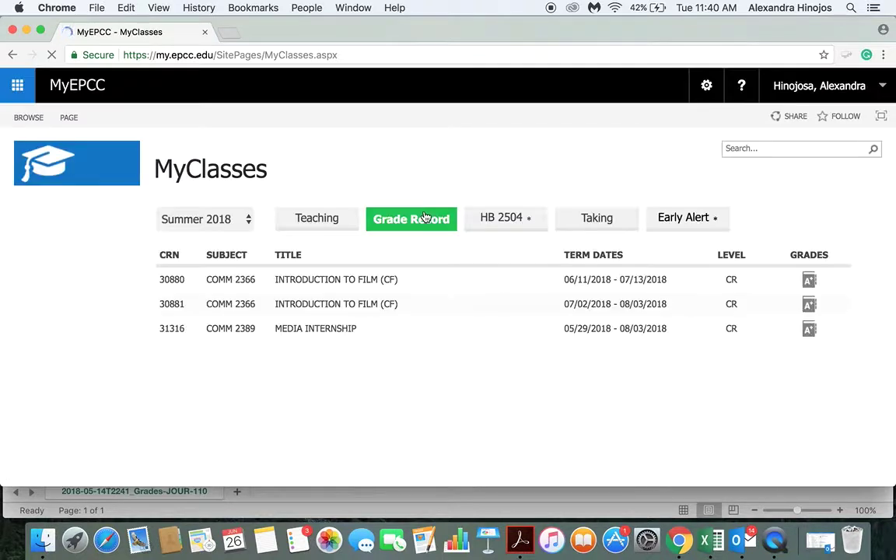
Check the grade record for CRN 30880, then return to the Excel gradebook.
{"action": "left_click", "coordinate": [808, 281]}
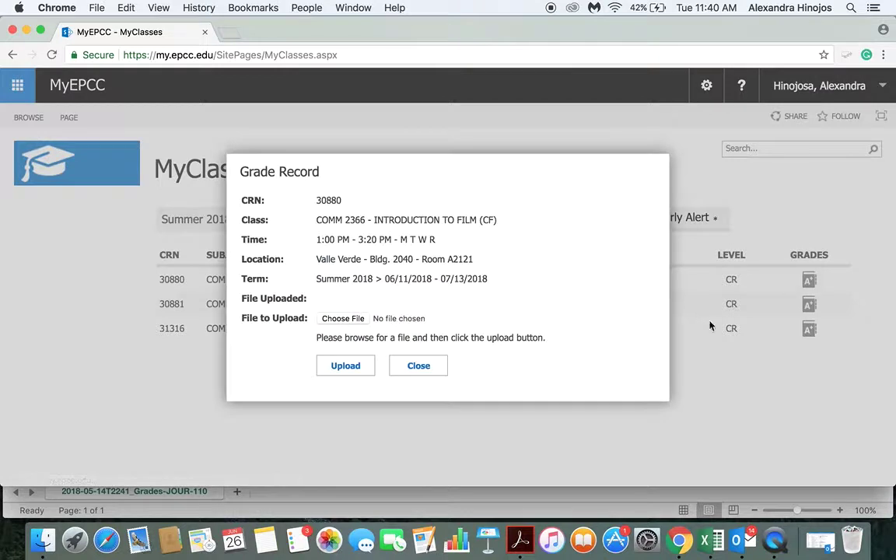
{"action": "left_click", "coordinate": [418, 366]}
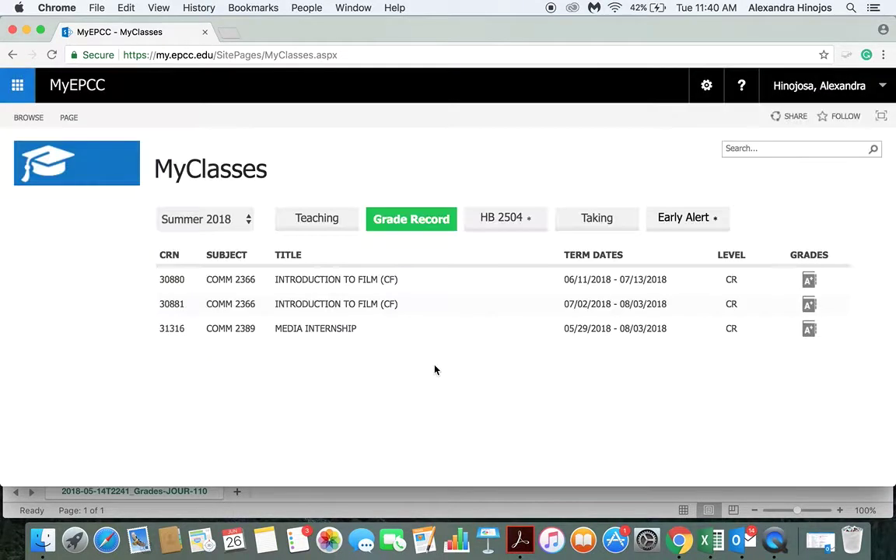
{"action": "left_click", "coordinate": [716, 539]}
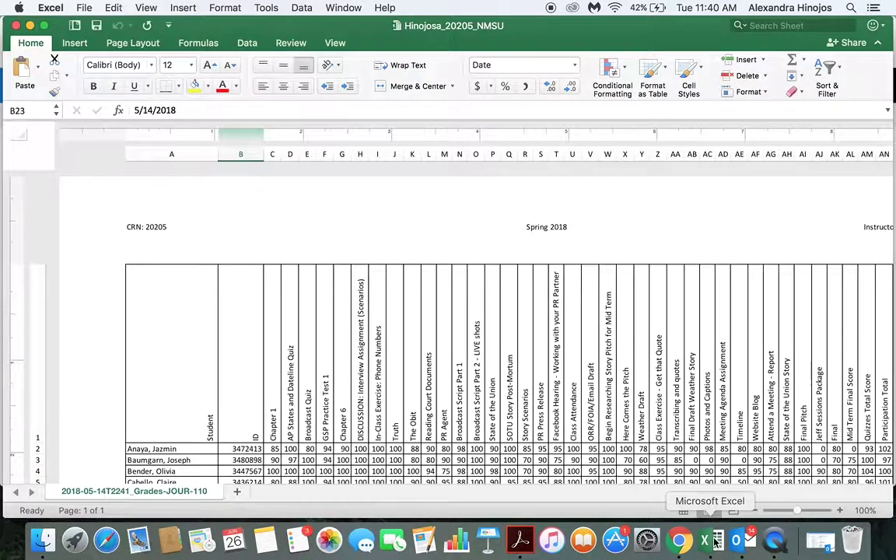
Switch the grade sheet to Page Layout view and zoom out to 70%.
{"action": "scroll", "coordinate": [574, 376], "scroll_direction": "down", "scroll_amount": 10}
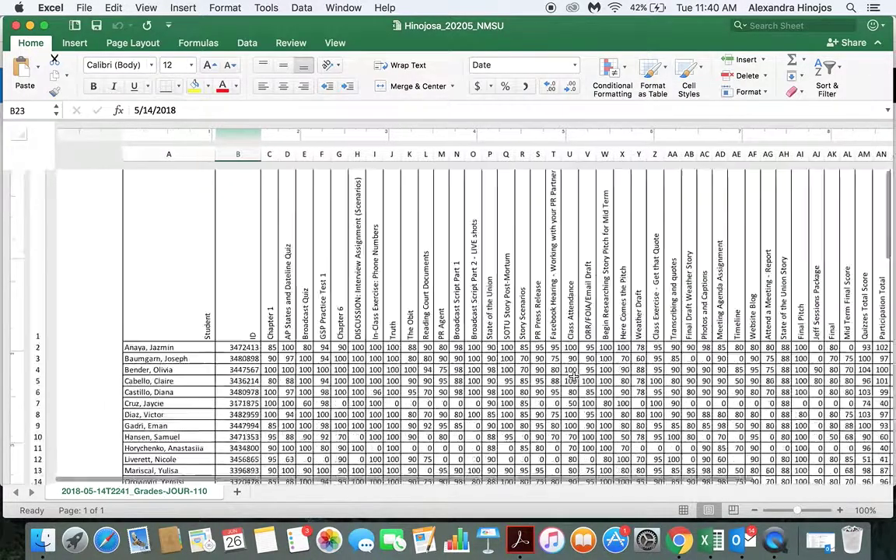
{"action": "scroll", "coordinate": [574, 377], "scroll_direction": "right", "scroll_amount": 5}
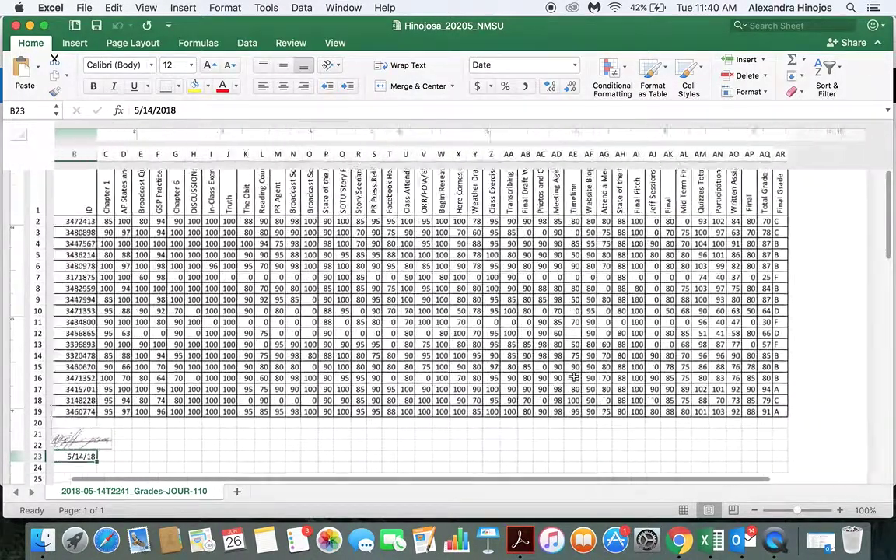
{"action": "scroll", "coordinate": [574, 377], "scroll_direction": "left", "scroll_amount": 5}
{"action": "scroll", "coordinate": [574, 377], "scroll_direction": "right", "scroll_amount": 5}
{"action": "scroll", "coordinate": [574, 376], "scroll_direction": "right", "scroll_amount": 5}
{"action": "scroll", "coordinate": [573, 377], "scroll_direction": "left", "scroll_amount": 10}
{"action": "scroll", "coordinate": [574, 377], "scroll_direction": "up", "scroll_amount": 5}
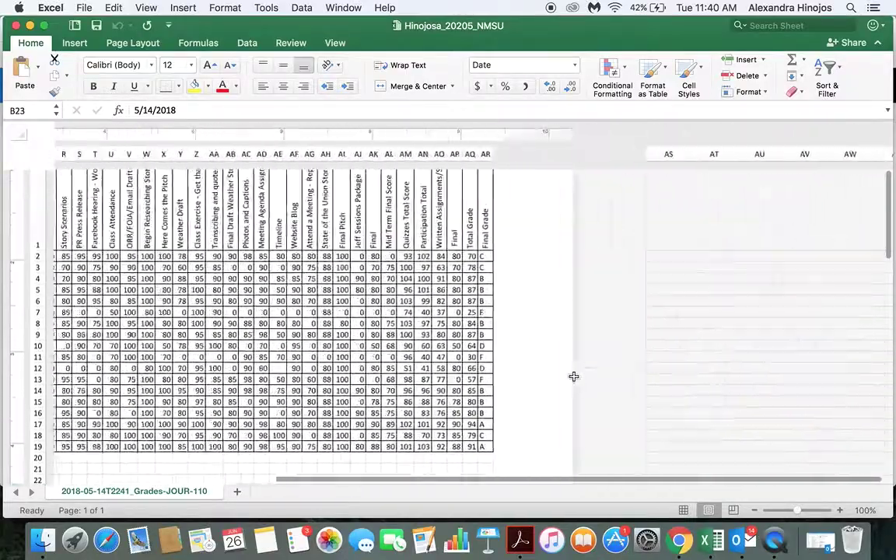
{"action": "scroll", "coordinate": [573, 375], "scroll_direction": "up", "scroll_amount": 3}
{"action": "scroll", "coordinate": [573, 375], "scroll_direction": "left", "scroll_amount": 3}
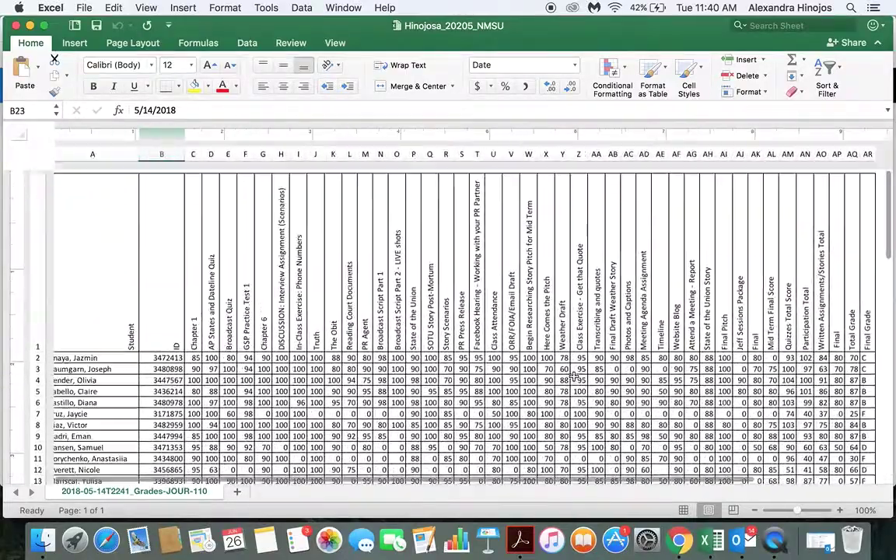
{"action": "left_click", "coordinate": [732, 510]}
{"action": "left_click", "coordinate": [753, 510]}
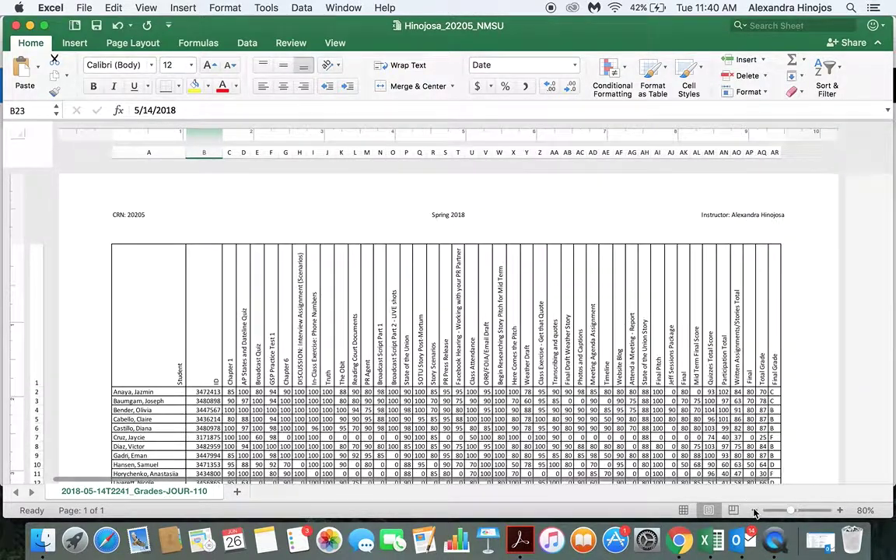
{"action": "left_click", "coordinate": [753, 510]}
Scroll the page to check that the header, grade table and grade scale fit.
{"action": "scroll", "coordinate": [778, 417], "scroll_direction": "down", "scroll_amount": 3}
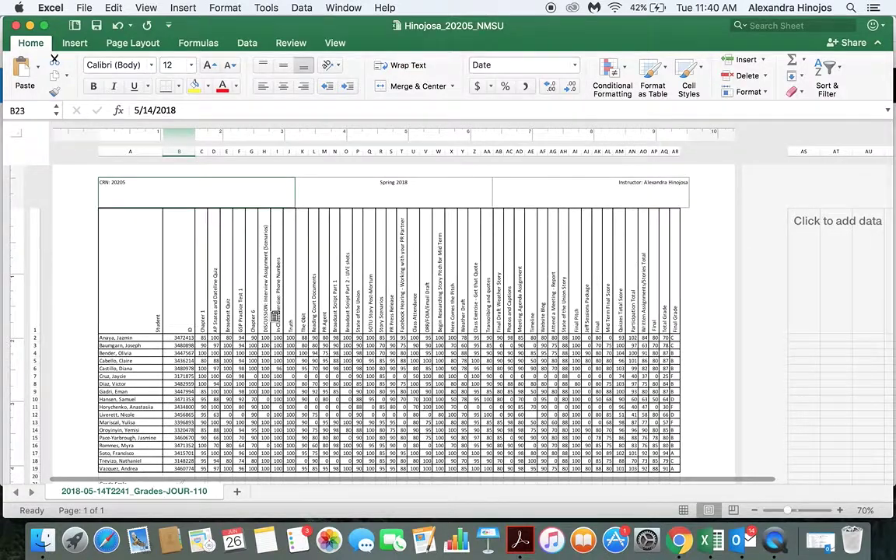
{"action": "scroll", "coordinate": [311, 361], "scroll_direction": "down", "scroll_amount": 5}
{"action": "scroll", "coordinate": [311, 361], "scroll_direction": "up", "scroll_amount": 5}
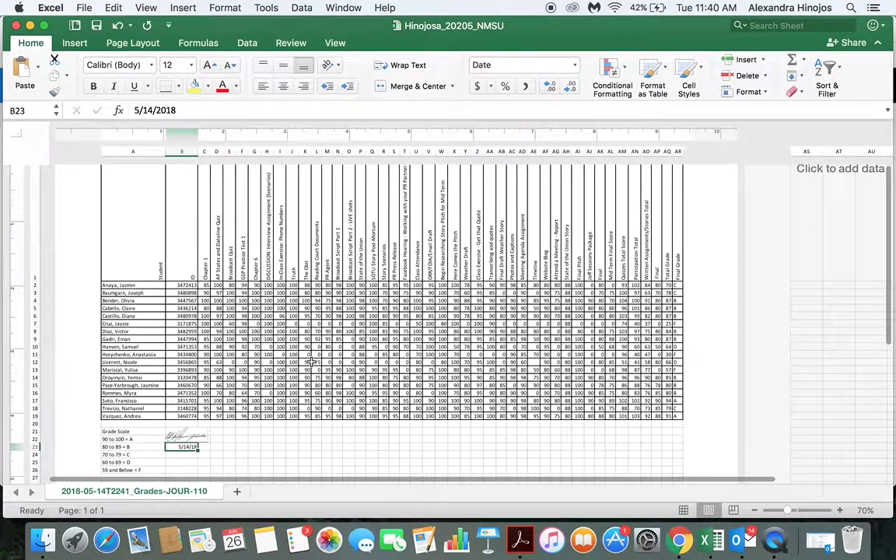
{"action": "scroll", "coordinate": [311, 361], "scroll_direction": "up", "scroll_amount": 2}
{"action": "scroll", "coordinate": [311, 362], "scroll_direction": "down", "scroll_amount": 2}
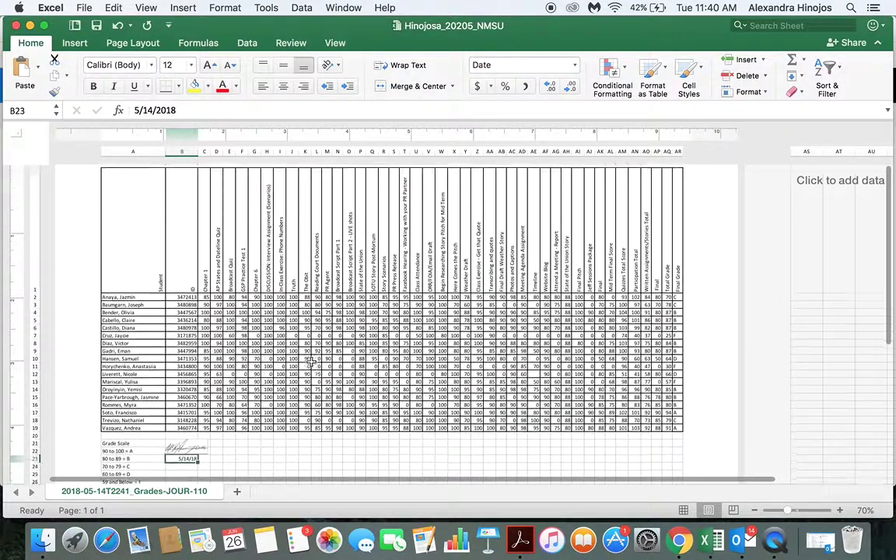
{"action": "scroll", "coordinate": [311, 361], "scroll_direction": "down", "scroll_amount": 3}
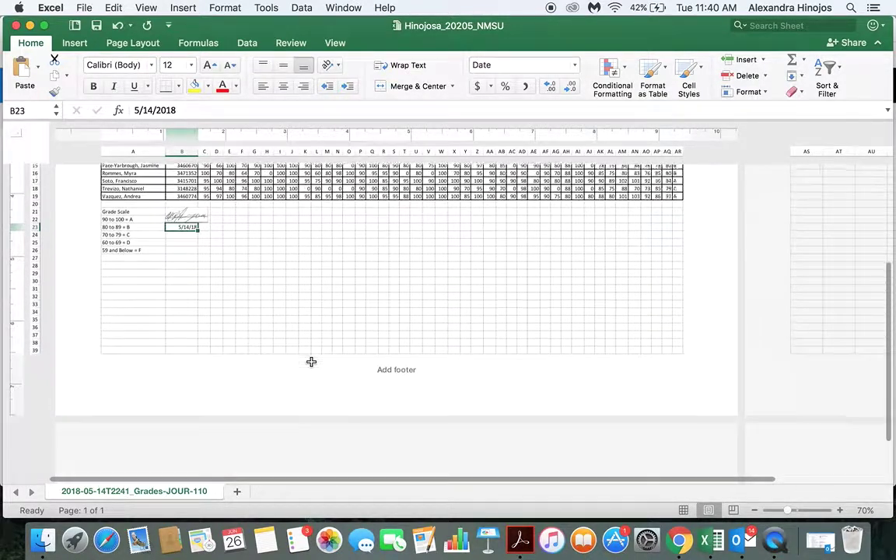
{"action": "scroll", "coordinate": [311, 361], "scroll_direction": "up", "scroll_amount": 2}
{"action": "scroll", "coordinate": [311, 362], "scroll_direction": "up", "scroll_amount": 5}
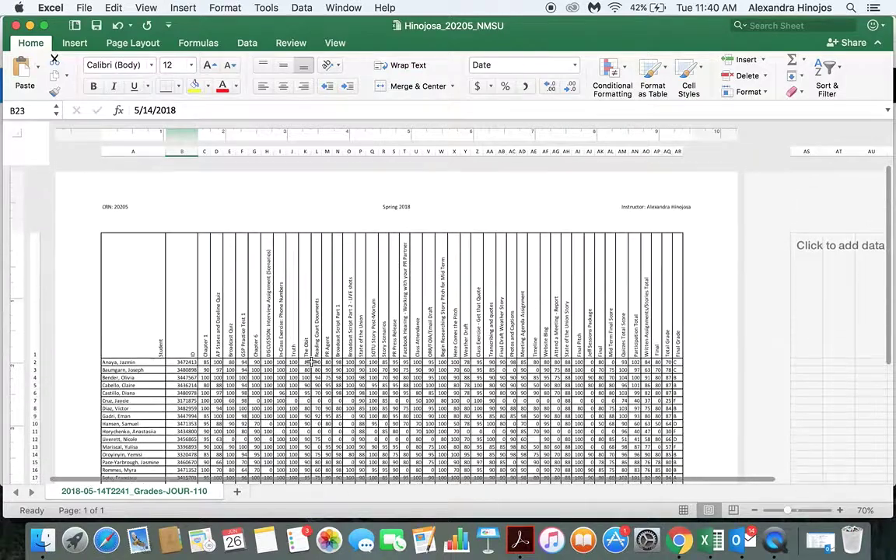
{"action": "scroll", "coordinate": [311, 361], "scroll_direction": "down", "scroll_amount": 3}
{"action": "scroll", "coordinate": [310, 363], "scroll_direction": "down", "scroll_amount": 1}
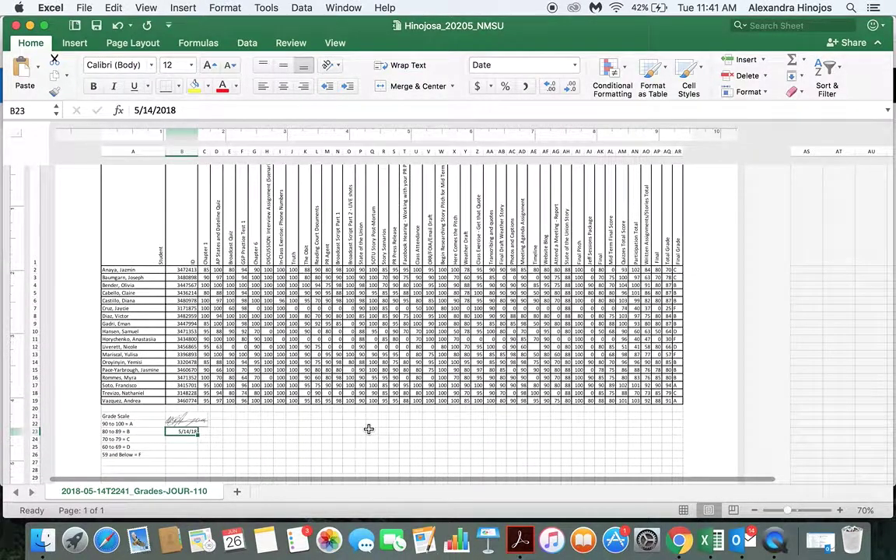
{"action": "scroll", "coordinate": [368, 428], "scroll_direction": "up", "scroll_amount": 3}
Select the whole grade table, starting from a cell inside it.
{"action": "left_click", "coordinate": [494, 417]}
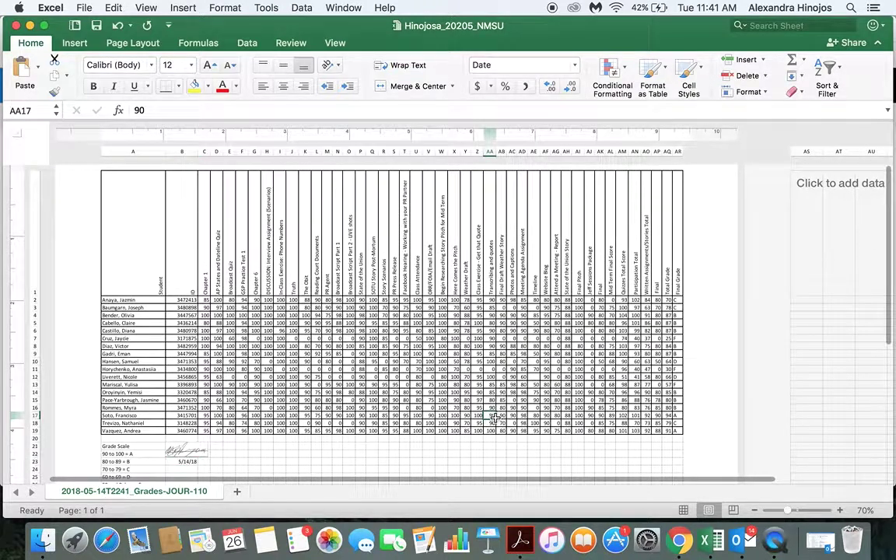
{"action": "scroll", "coordinate": [345, 290], "scroll_direction": "up", "scroll_amount": 5}
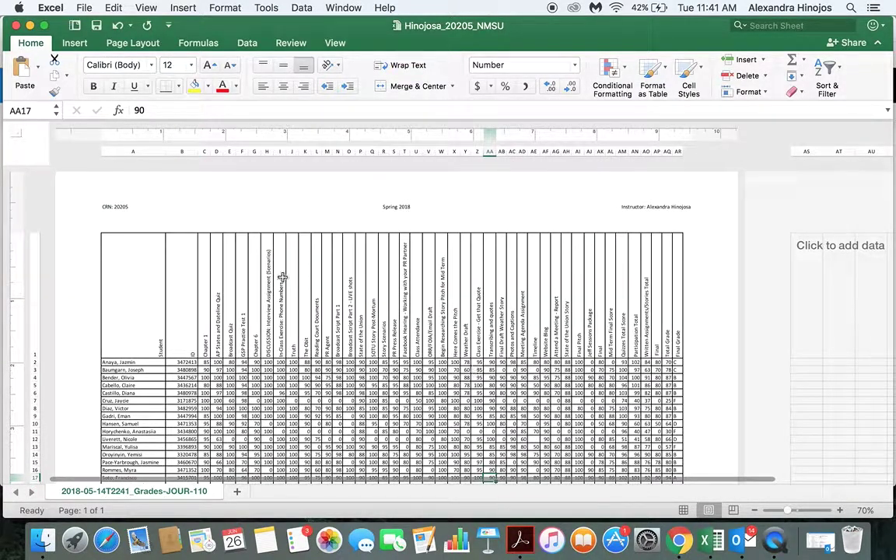
{"action": "scroll", "coordinate": [265, 272], "scroll_direction": "down", "scroll_amount": 4}
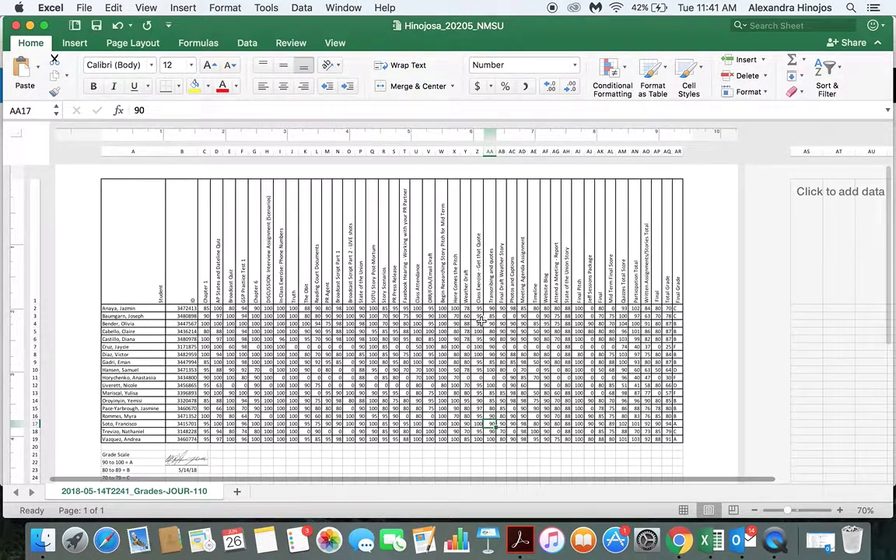
{"action": "key", "text": "super+c"}
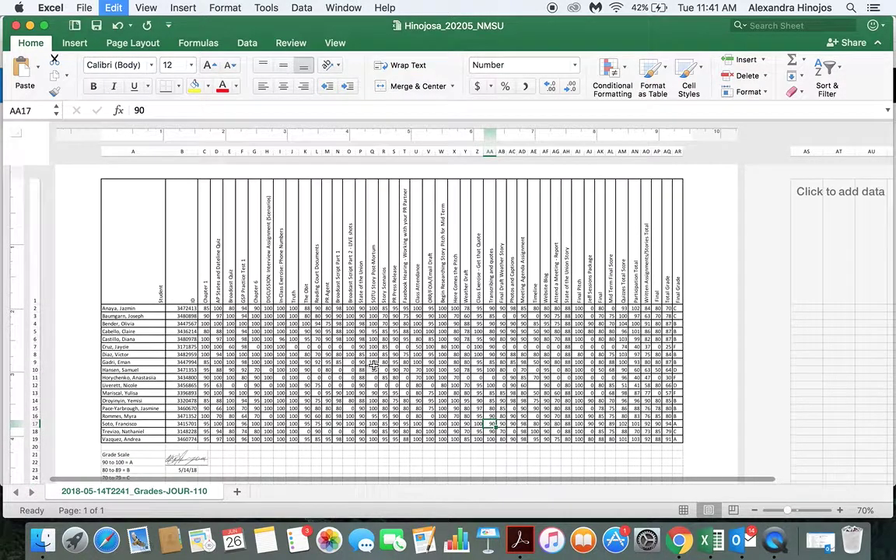
Apply borders to the selected grade table from the Format Cells Border tab.
{"action": "right_click", "coordinate": [374, 370]}
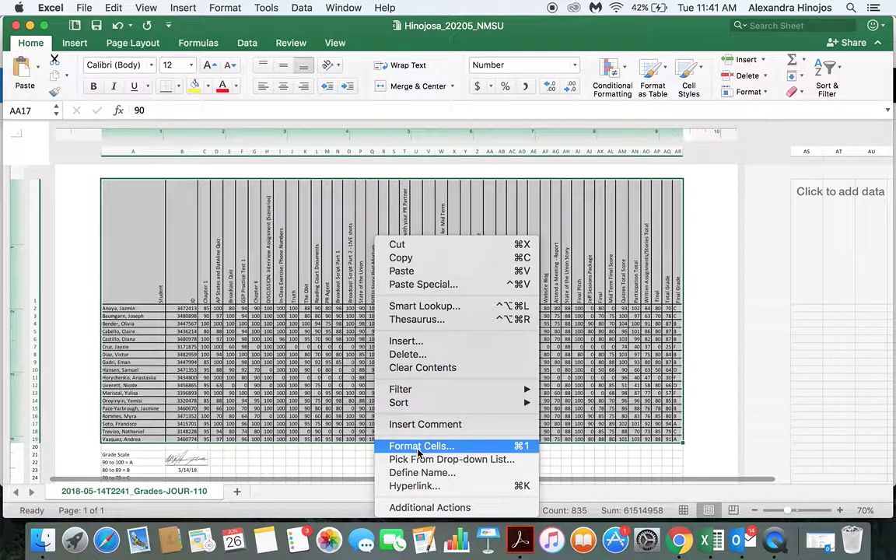
{"action": "left_click", "coordinate": [419, 447]}
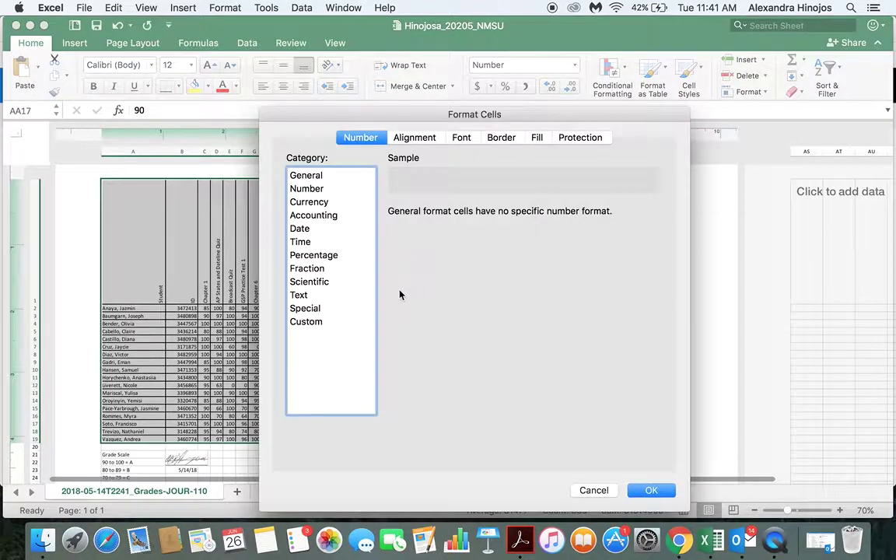
{"action": "left_click", "coordinate": [420, 138]}
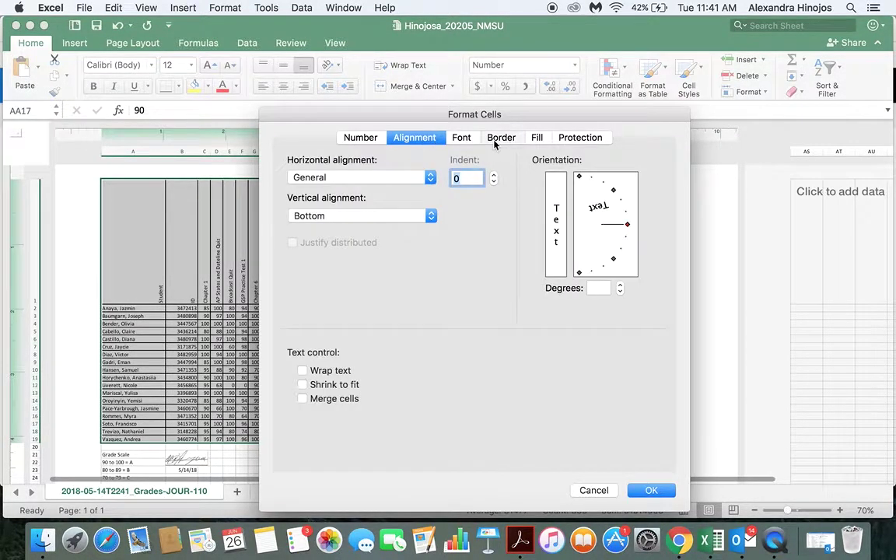
{"action": "left_click", "coordinate": [501, 138]}
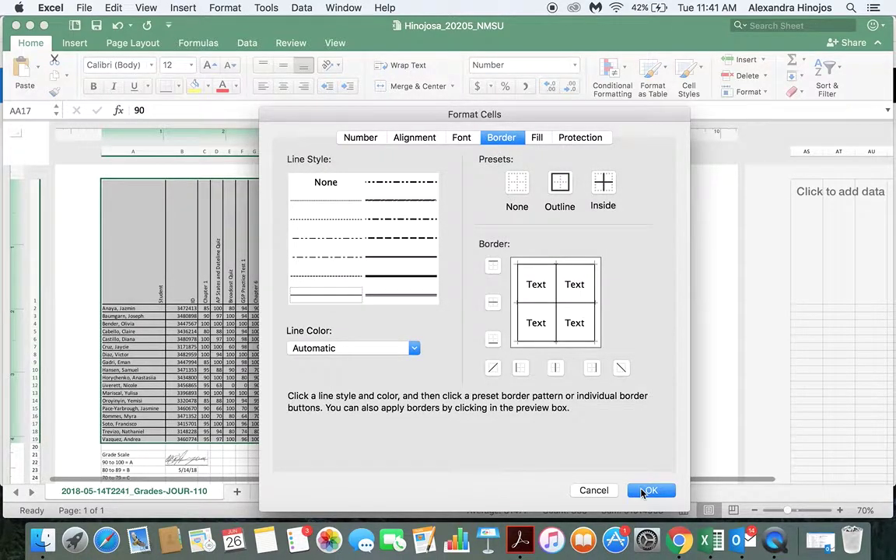
{"action": "left_click", "coordinate": [645, 491]}
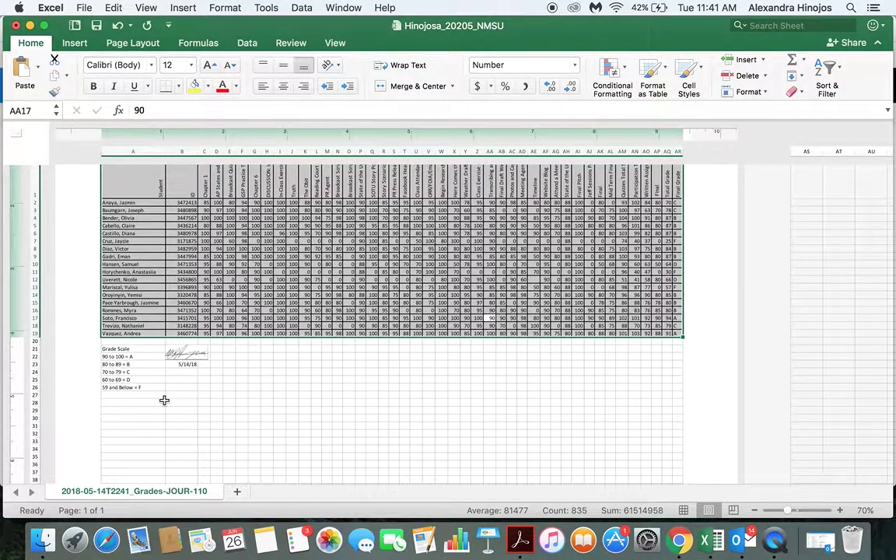
{"action": "scroll", "coordinate": [164, 400], "scroll_direction": "down", "scroll_amount": 2}
{"action": "scroll", "coordinate": [164, 399], "scroll_direction": "up", "scroll_amount": 2}
{"action": "left_click", "coordinate": [229, 396]}
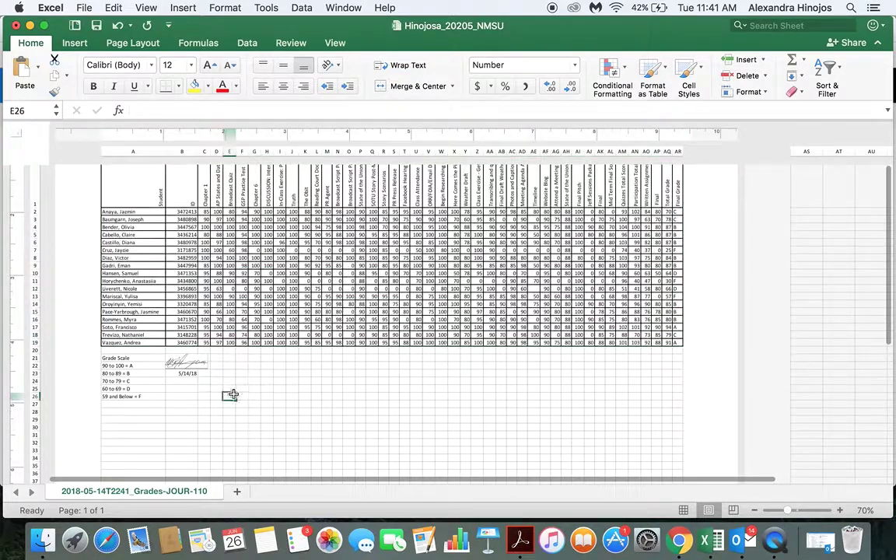
{"action": "left_click", "coordinate": [254, 357]}
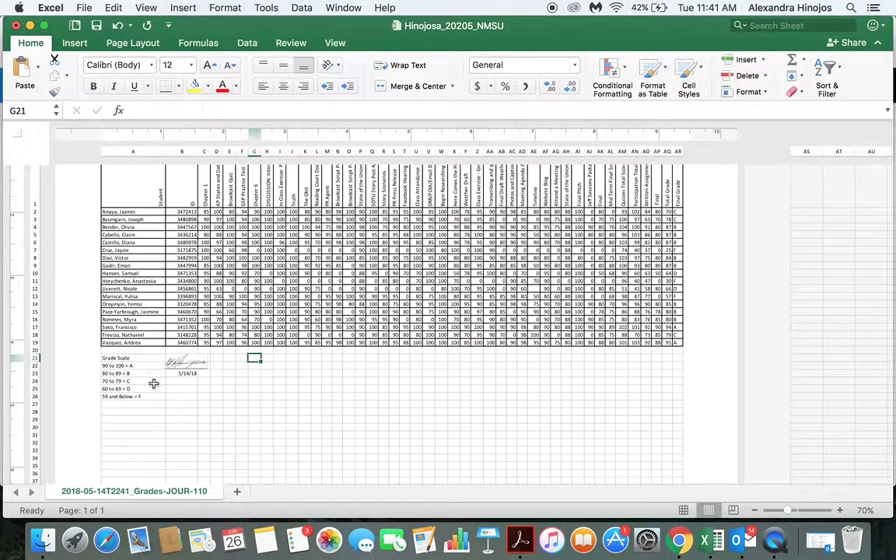
{"action": "key", "text": "Left"}
{"action": "key", "text": "Left"}
{"action": "key", "text": "Left"}
{"action": "key", "text": "Left"}
{"action": "key", "text": "Left"}
{"action": "key", "text": "Left"}
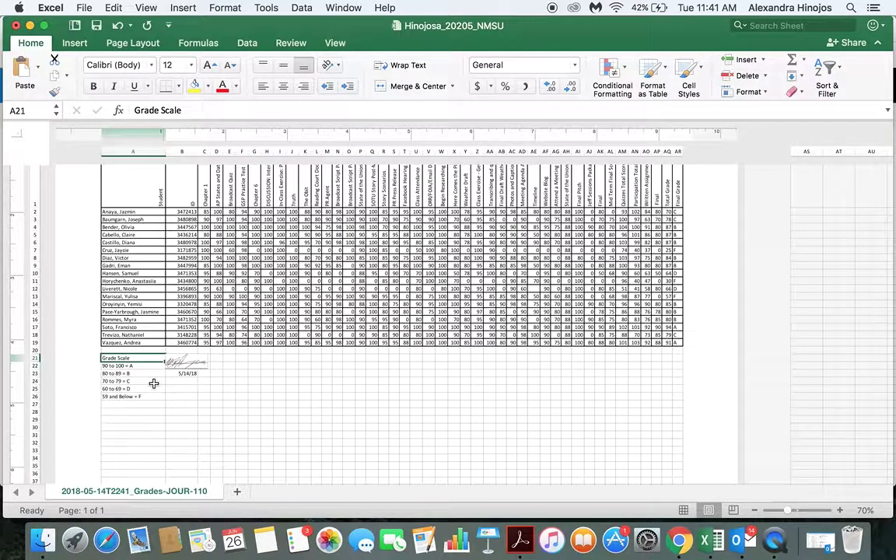
{"action": "key", "text": "Down"}
{"action": "key", "text": "Down"}
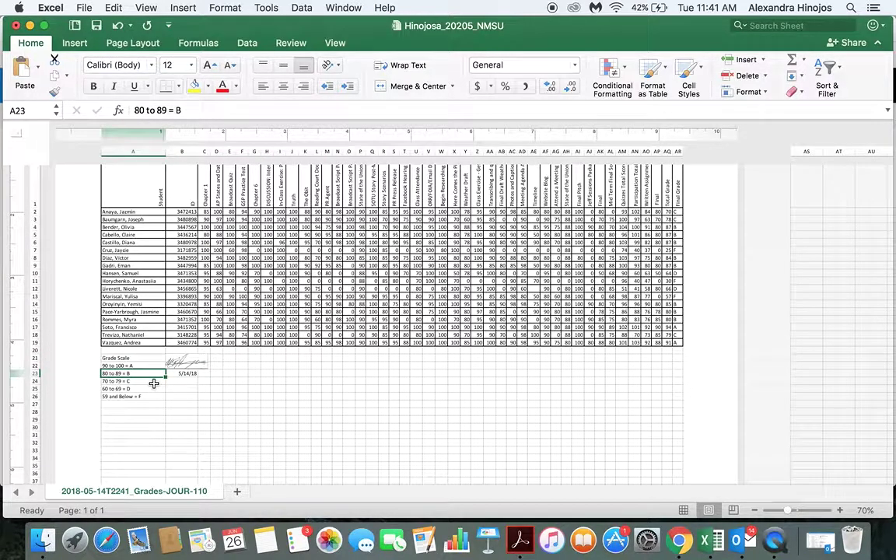
{"action": "key", "text": "Down"}
{"action": "scroll", "coordinate": [303, 365], "scroll_direction": "up", "scroll_amount": 2}
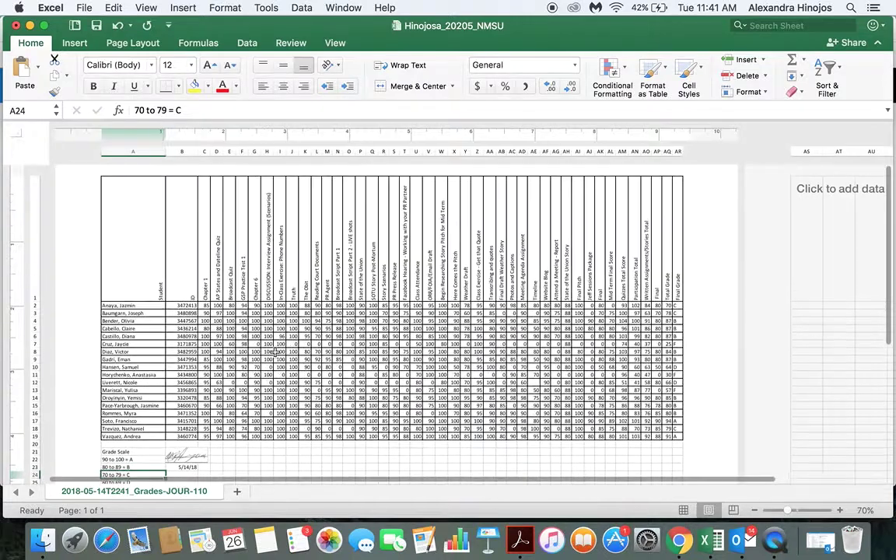
{"action": "scroll", "coordinate": [206, 262], "scroll_direction": "up", "scroll_amount": 2}
{"action": "scroll", "coordinate": [206, 262], "scroll_direction": "down", "scroll_amount": 5}
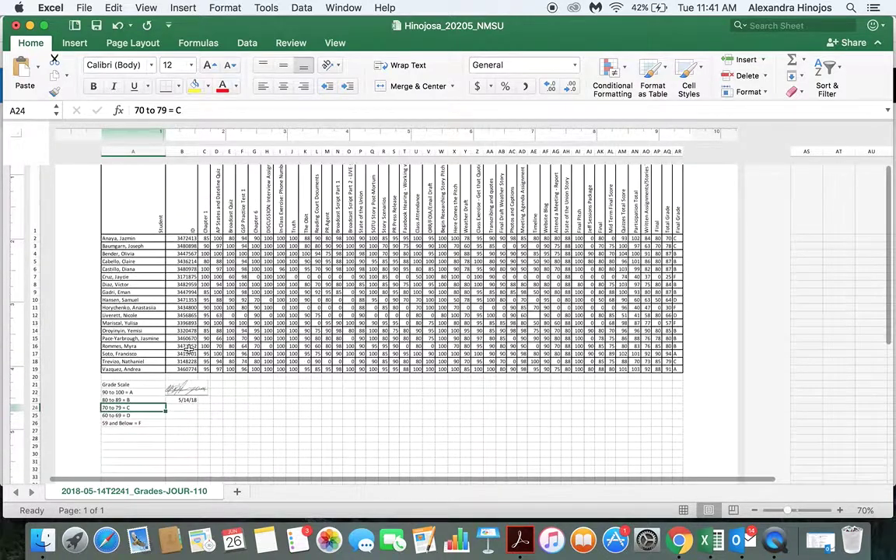
{"action": "left_click", "coordinate": [186, 400]}
{"action": "key", "text": "Up"}
{"action": "left_click", "coordinate": [187, 402]}
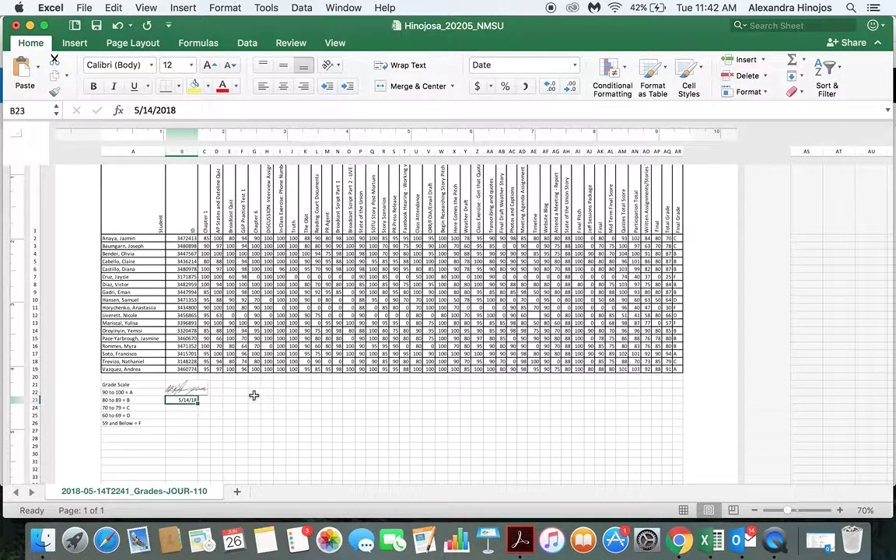
{"action": "left_click", "coordinate": [241, 407]}
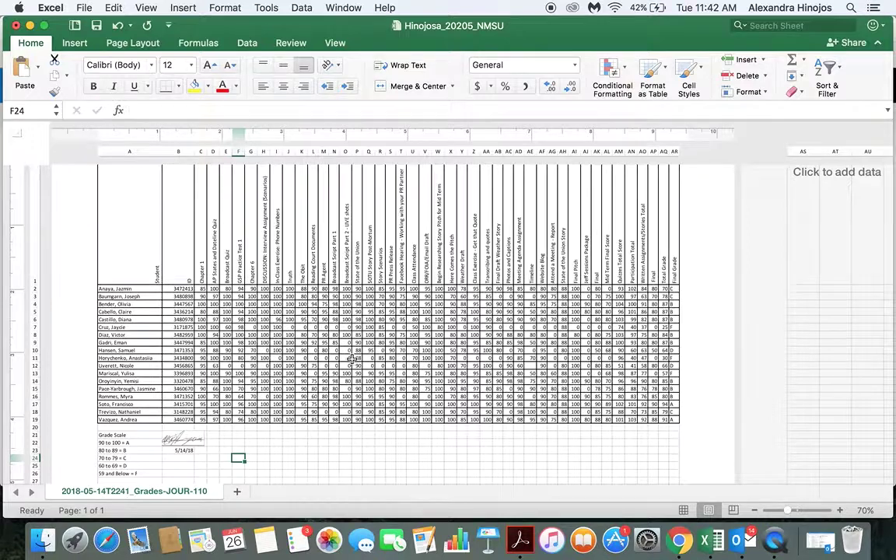
{"action": "scroll", "coordinate": [317, 323], "scroll_direction": "up", "scroll_amount": 3}
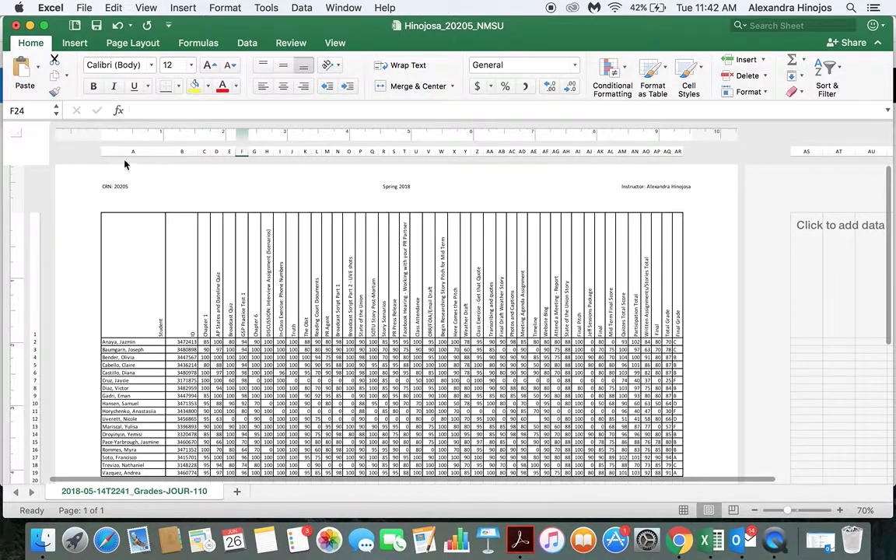
Add 'JOUR 110' on a new line after 'Spring 2018' in the centre header section.
{"action": "left_click", "coordinate": [136, 194]}
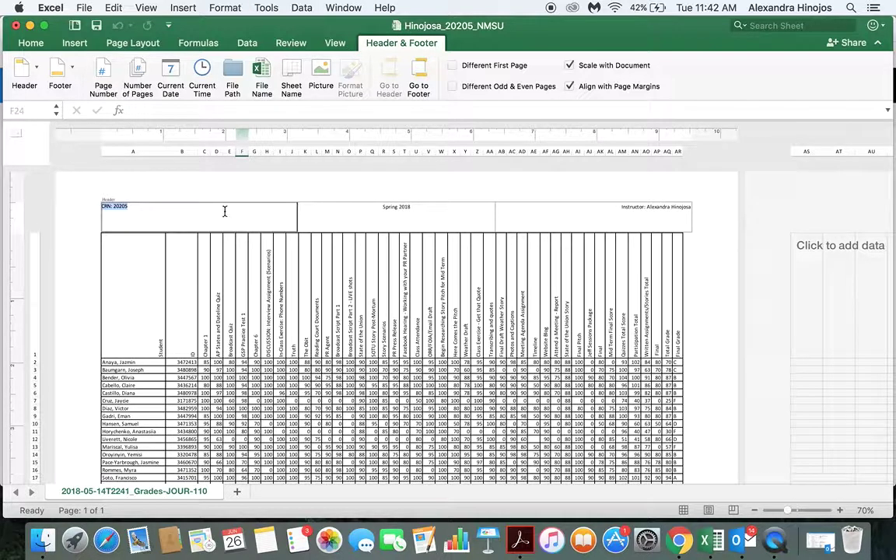
{"action": "left_click", "coordinate": [404, 206]}
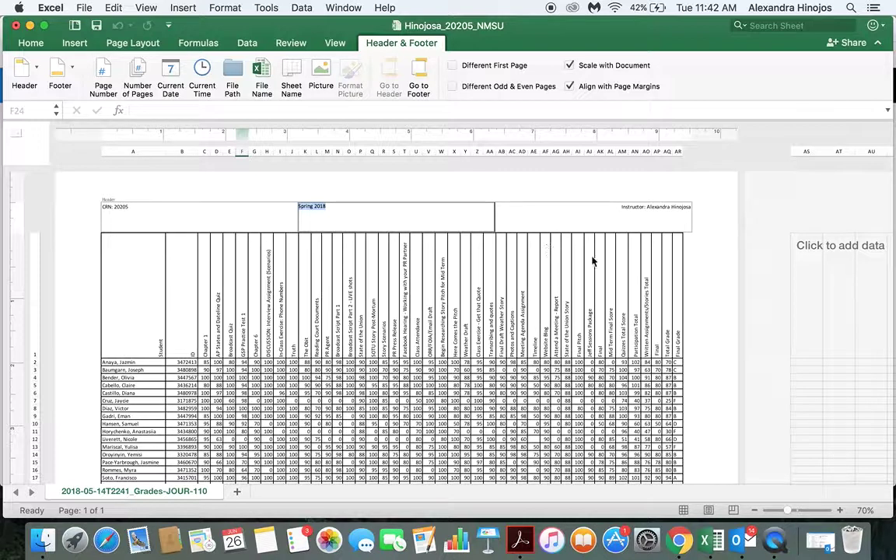
{"action": "left_click", "coordinate": [636, 212]}
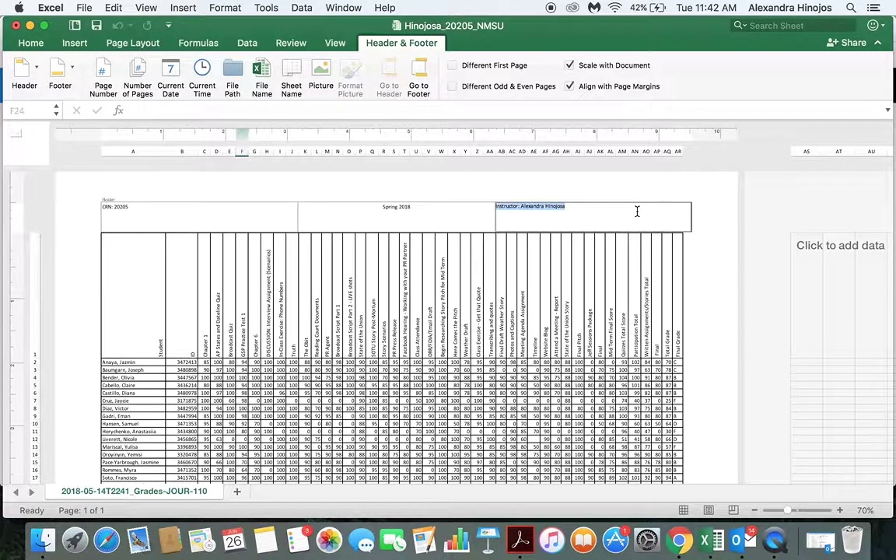
{"action": "left_click", "coordinate": [429, 208]}
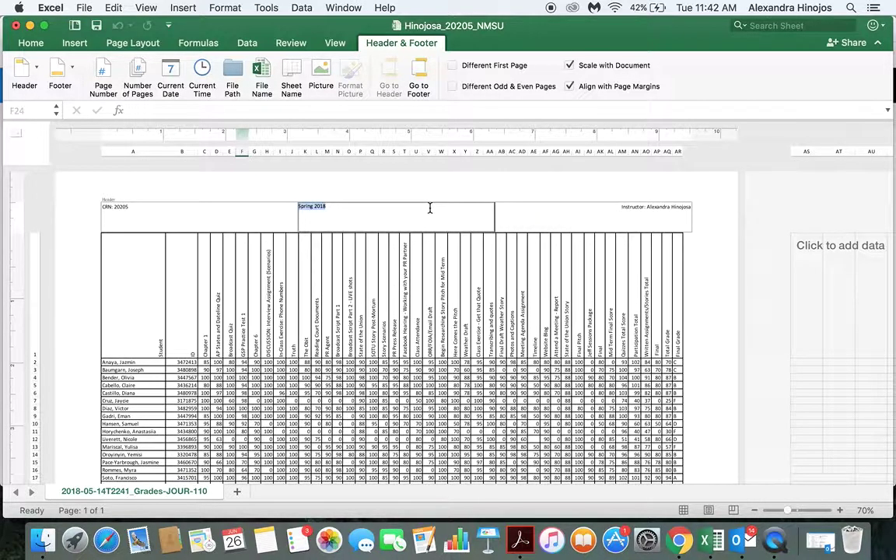
{"action": "left_click", "coordinate": [429, 207]}
{"action": "left_click", "coordinate": [486, 189]}
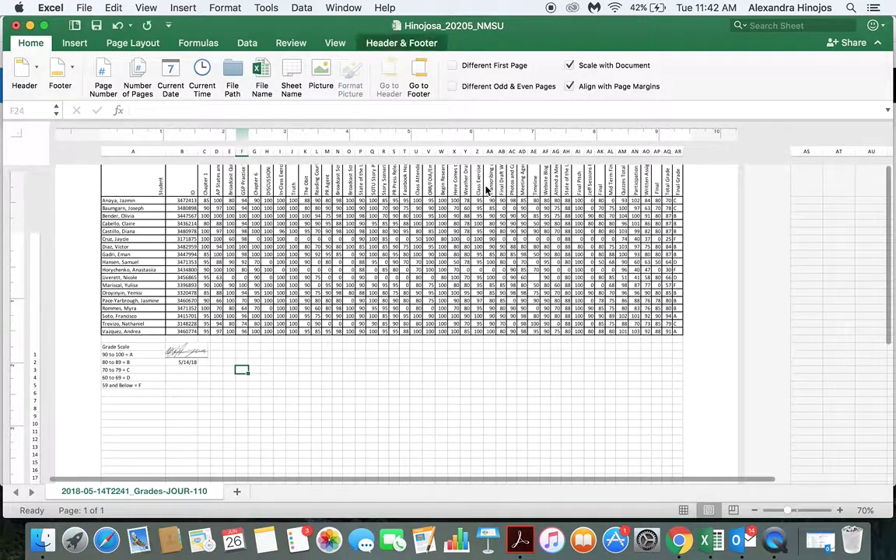
{"action": "left_click", "coordinate": [441, 363]}
Scroll around the sheet to review the bordered grade table and header.
{"action": "scroll", "coordinate": [441, 363], "scroll_direction": "up", "scroll_amount": 5}
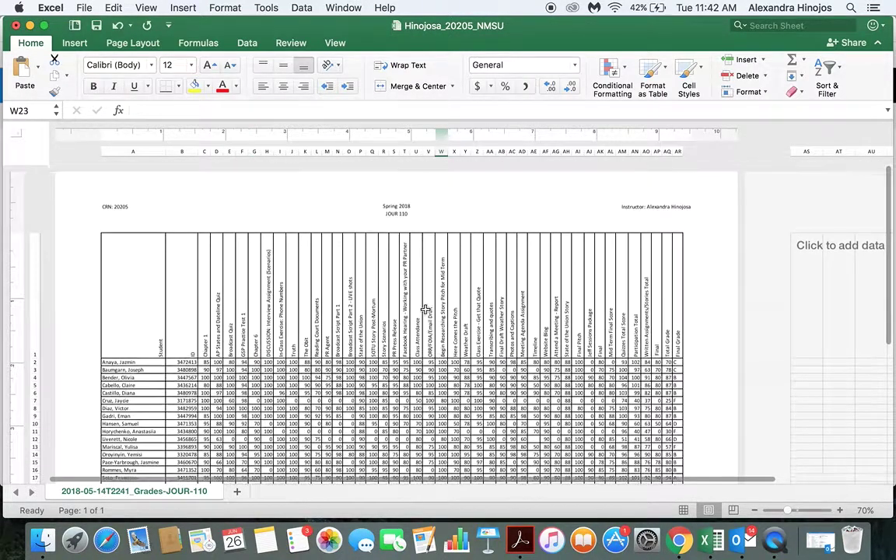
{"action": "scroll", "coordinate": [325, 325], "scroll_direction": "down", "scroll_amount": 2}
{"action": "scroll", "coordinate": [325, 325], "scroll_direction": "down", "scroll_amount": 5}
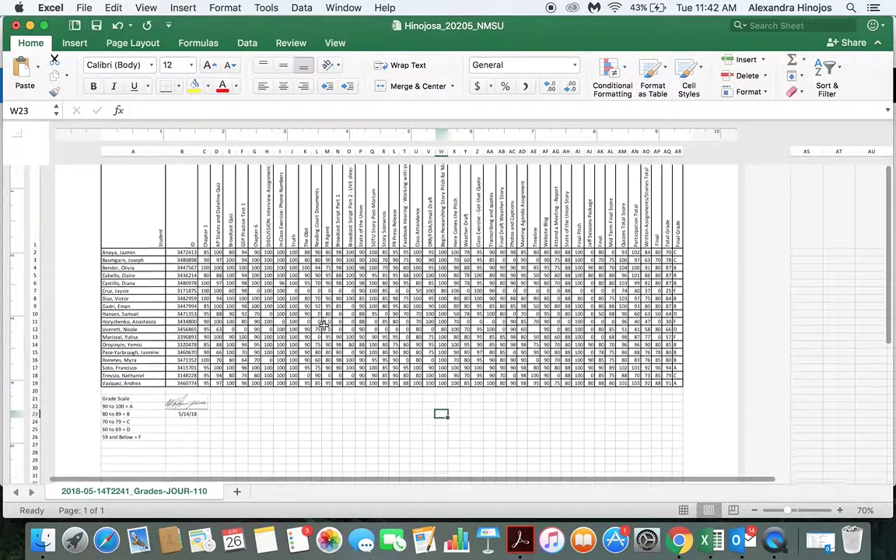
{"action": "scroll", "coordinate": [288, 295], "scroll_direction": "up", "scroll_amount": 4}
{"action": "scroll", "coordinate": [269, 265], "scroll_direction": "up", "scroll_amount": 2}
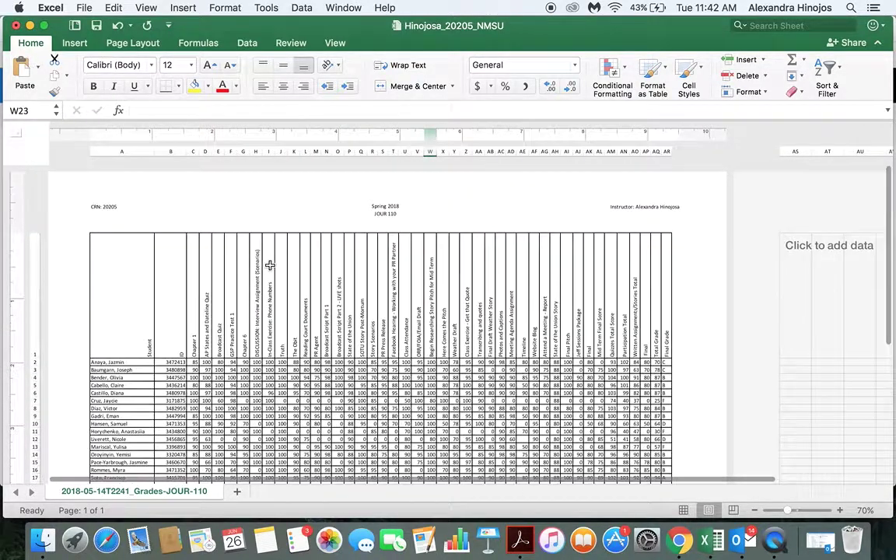
{"action": "scroll", "coordinate": [269, 266], "scroll_direction": "down", "scroll_amount": 5}
{"action": "scroll", "coordinate": [269, 265], "scroll_direction": "right", "scroll_amount": 8}
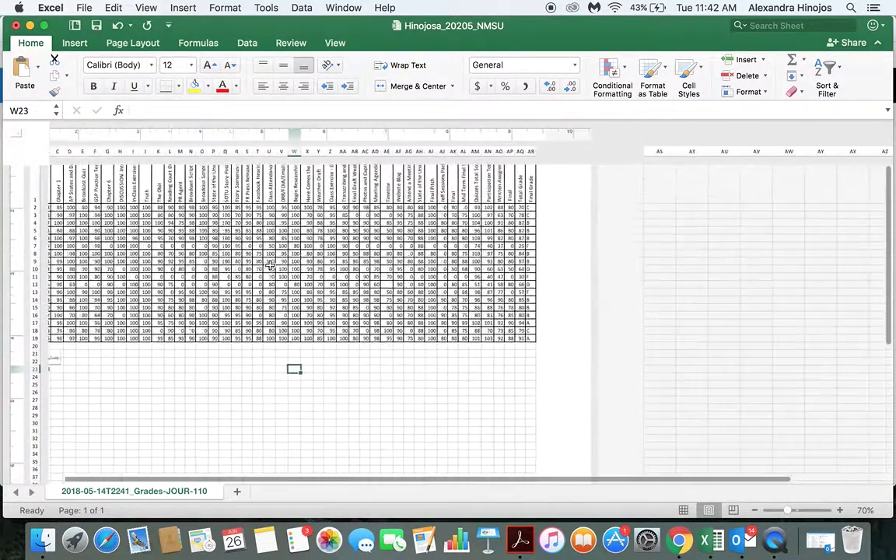
{"action": "scroll", "coordinate": [269, 265], "scroll_direction": "left", "scroll_amount": 10}
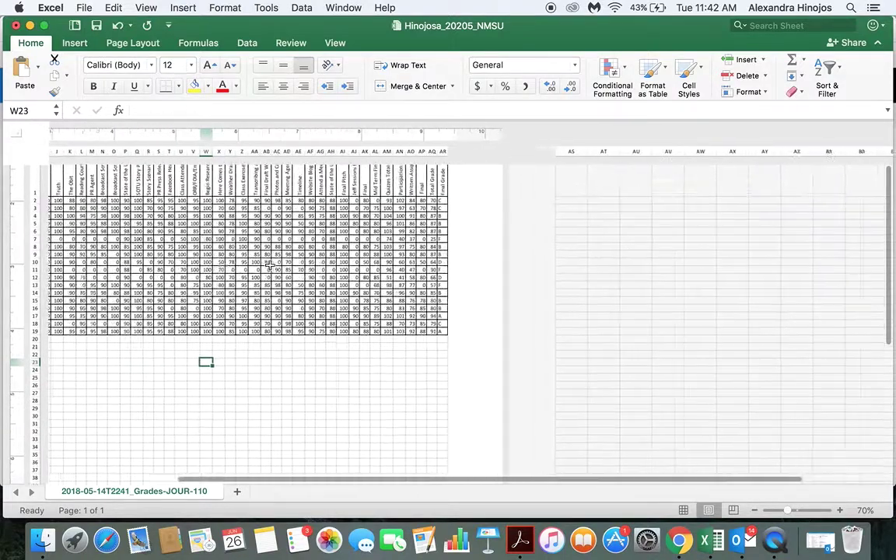
{"action": "scroll", "coordinate": [269, 265], "scroll_direction": "up", "scroll_amount": 3}
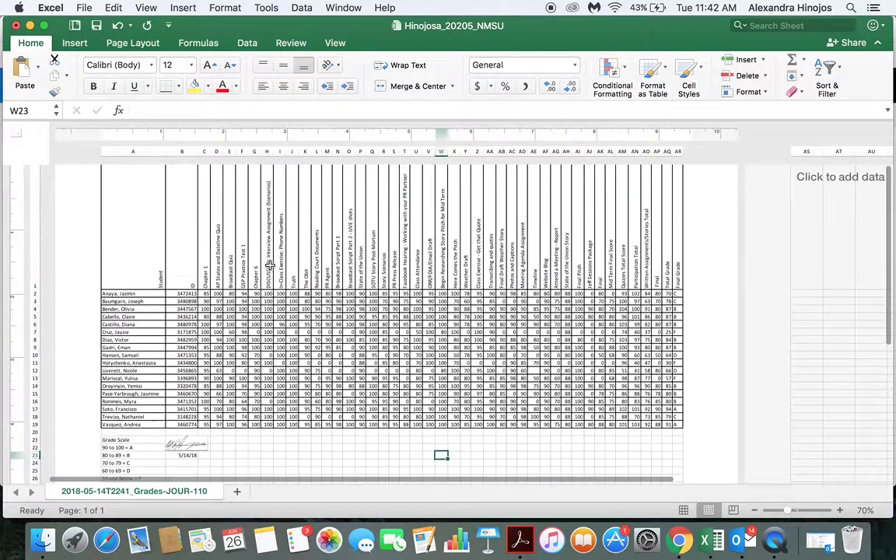
Select the entire grade table starting from the Student heading cell.
{"action": "left_click", "coordinate": [144, 233]}
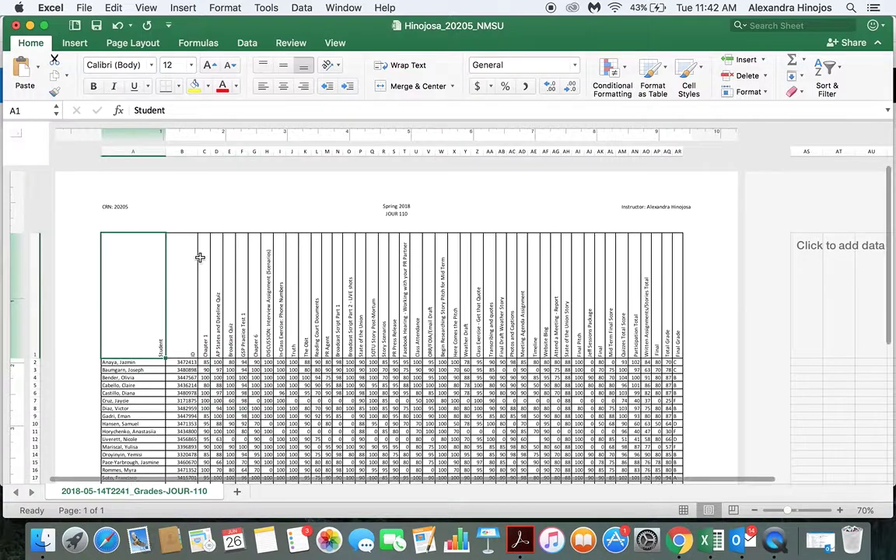
{"action": "key", "text": "super+v"}
{"action": "scroll", "coordinate": [209, 278], "scroll_direction": "down", "scroll_amount": 2}
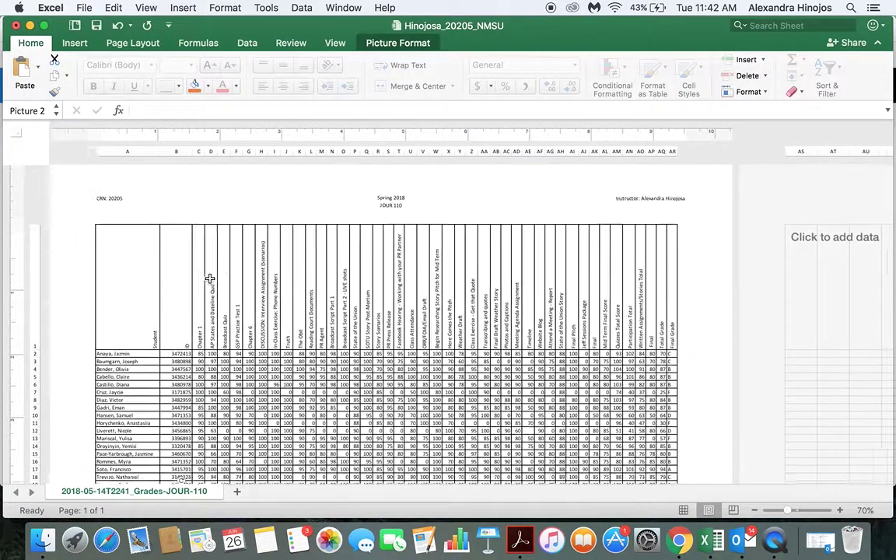
{"action": "left_click", "coordinate": [109, 262]}
{"action": "scroll", "coordinate": [290, 256], "scroll_direction": "down", "scroll_amount": 5}
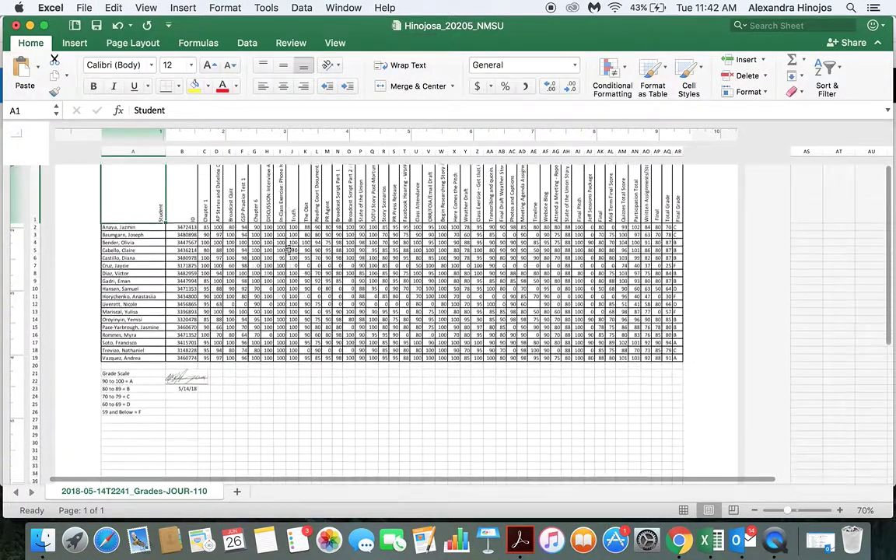
{"action": "key", "text": "super+a"}
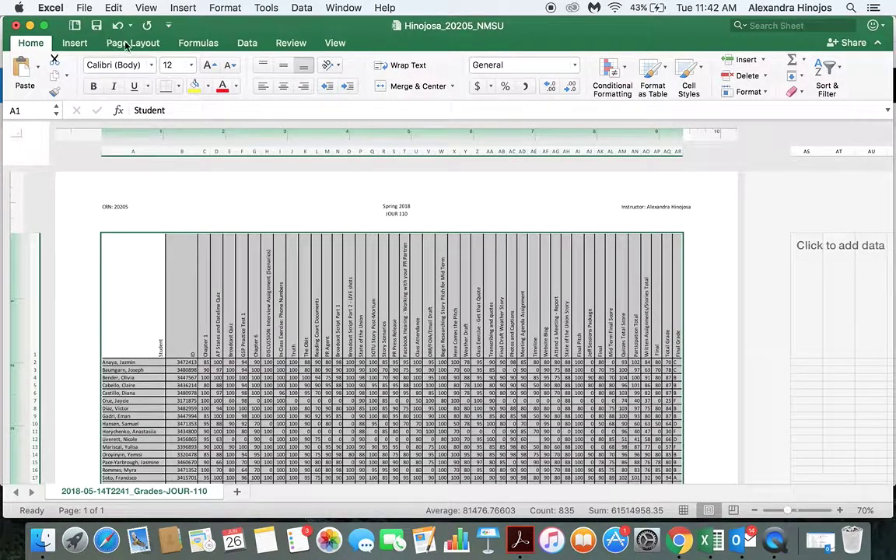
Turn off Scale to fit in the Print dialog so the sheet spans four pages.
{"action": "left_click", "coordinate": [82, 8]}
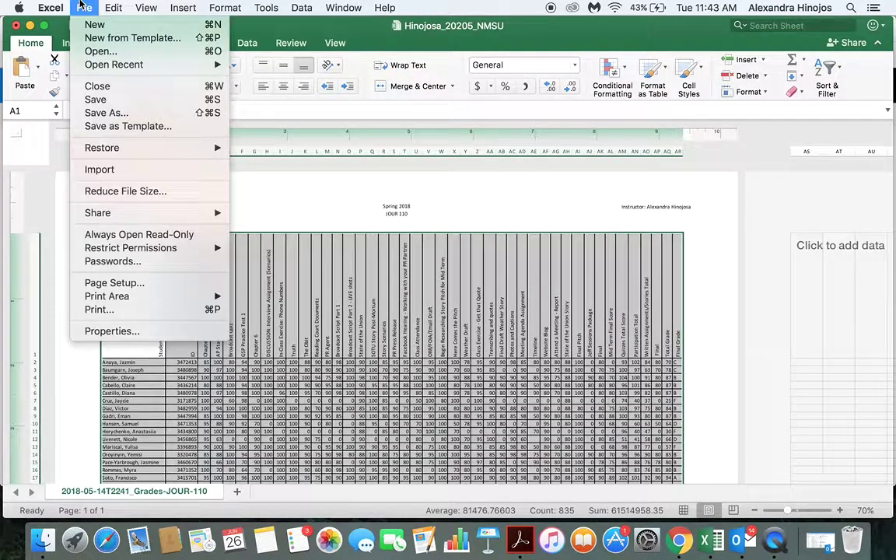
{"action": "mouse_move", "coordinate": [133, 300]}
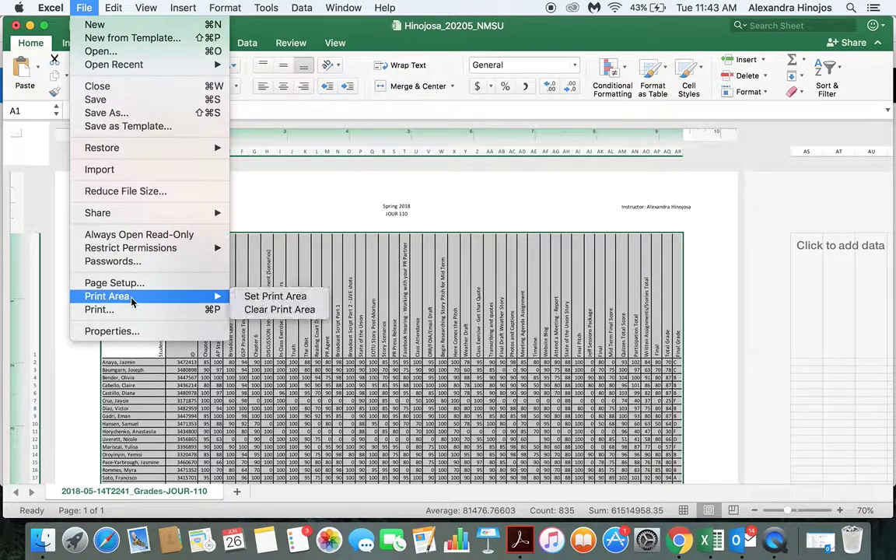
{"action": "left_click", "coordinate": [131, 313]}
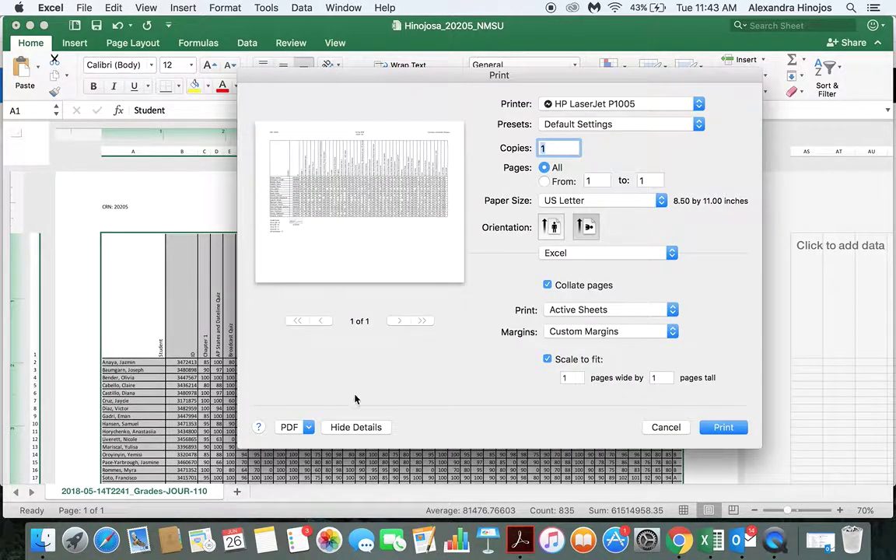
{"action": "left_click", "coordinate": [547, 359]}
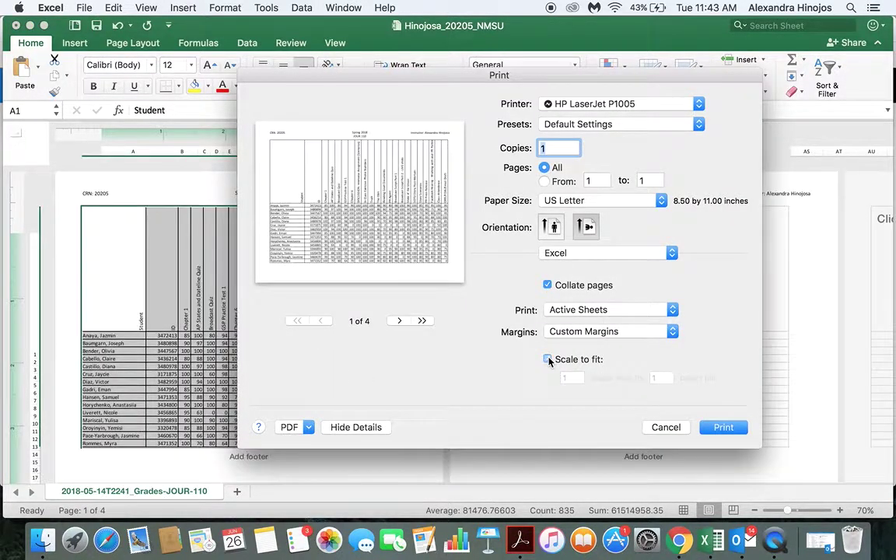
{"action": "left_click", "coordinate": [665, 427]}
{"action": "scroll", "coordinate": [593, 390], "scroll_direction": "down", "scroll_amount": 5}
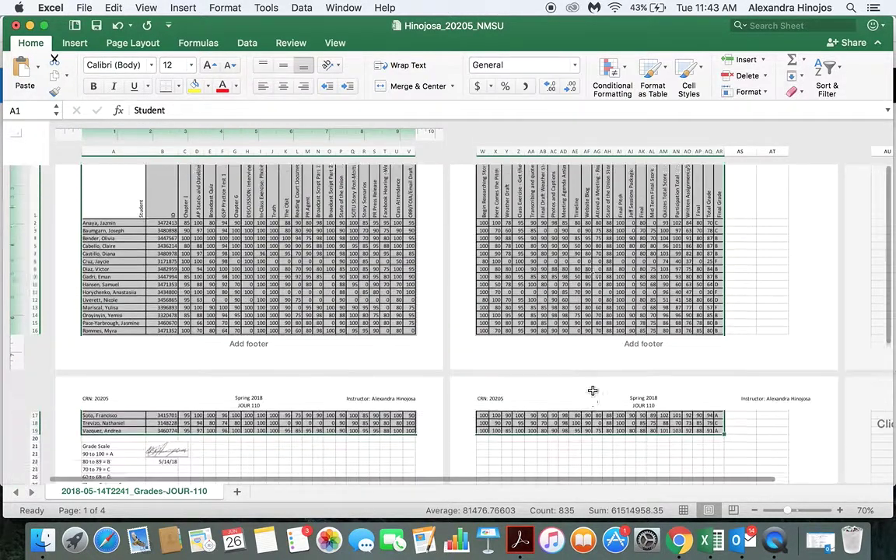
Reopen the Print settings to review the four-page layout, then cancel.
{"action": "scroll", "coordinate": [593, 391], "scroll_direction": "down", "scroll_amount": 3}
{"action": "scroll", "coordinate": [593, 390], "scroll_direction": "up", "scroll_amount": 5}
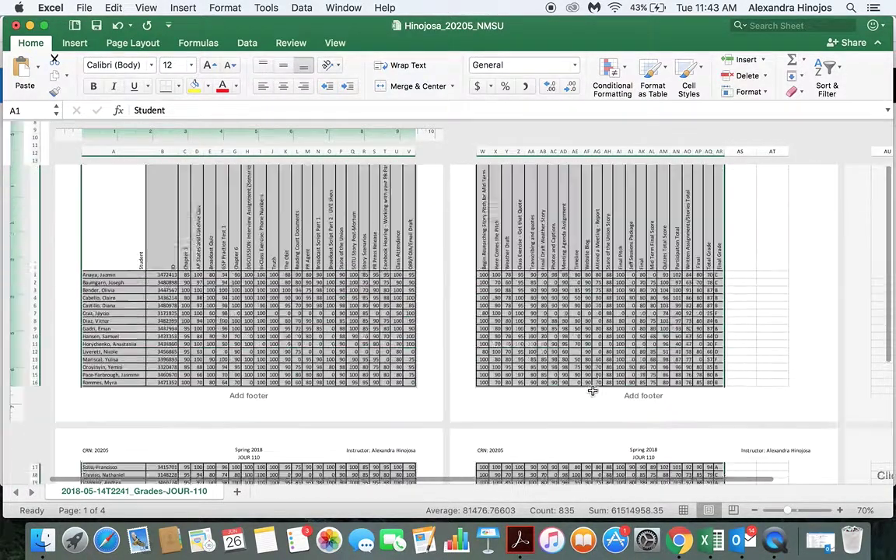
{"action": "scroll", "coordinate": [593, 390], "scroll_direction": "down", "scroll_amount": 3}
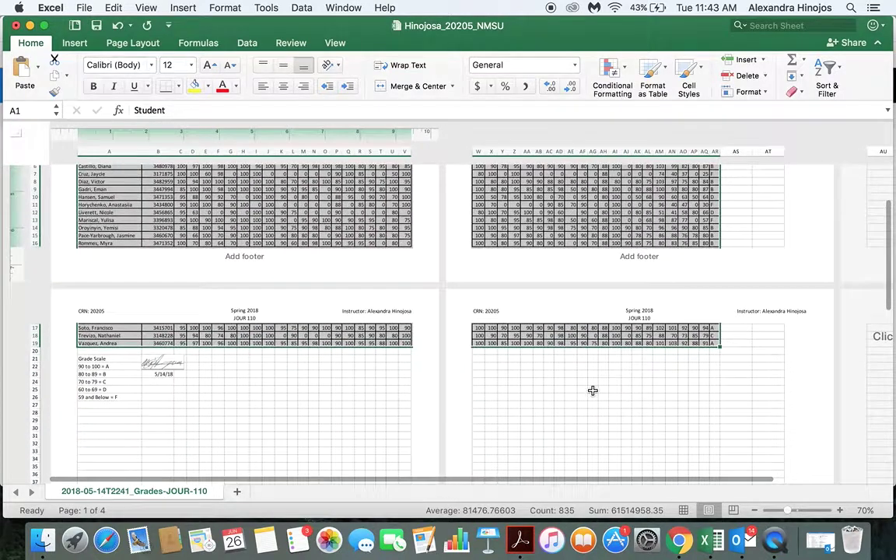
{"action": "left_click", "coordinate": [82, 7]}
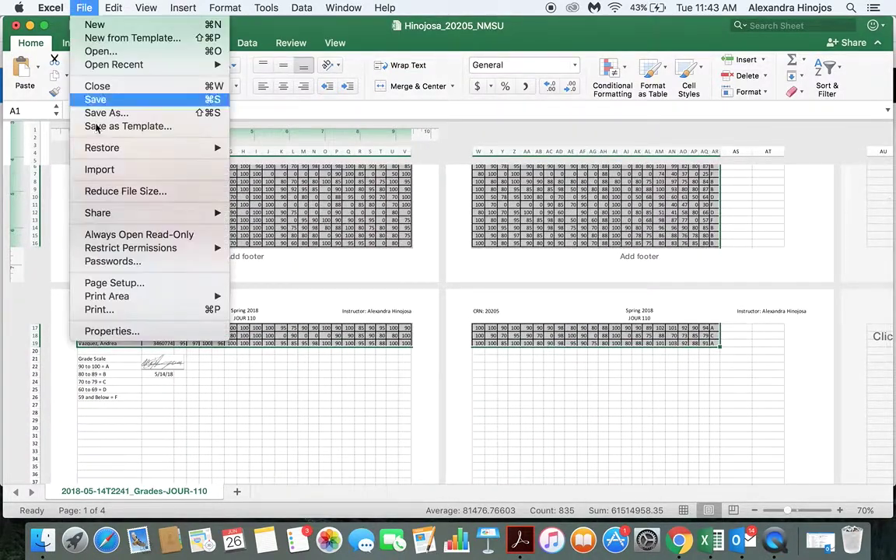
{"action": "left_click", "coordinate": [129, 312]}
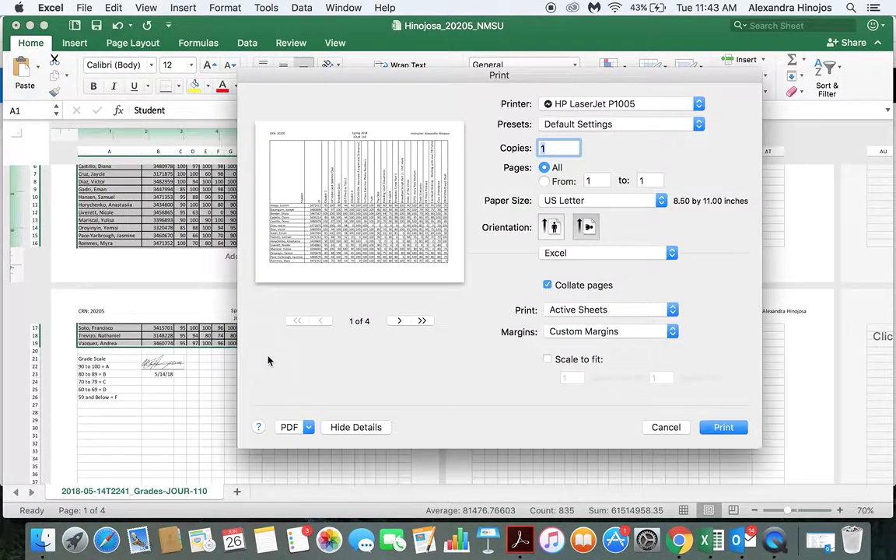
{"action": "left_click", "coordinate": [671, 433]}
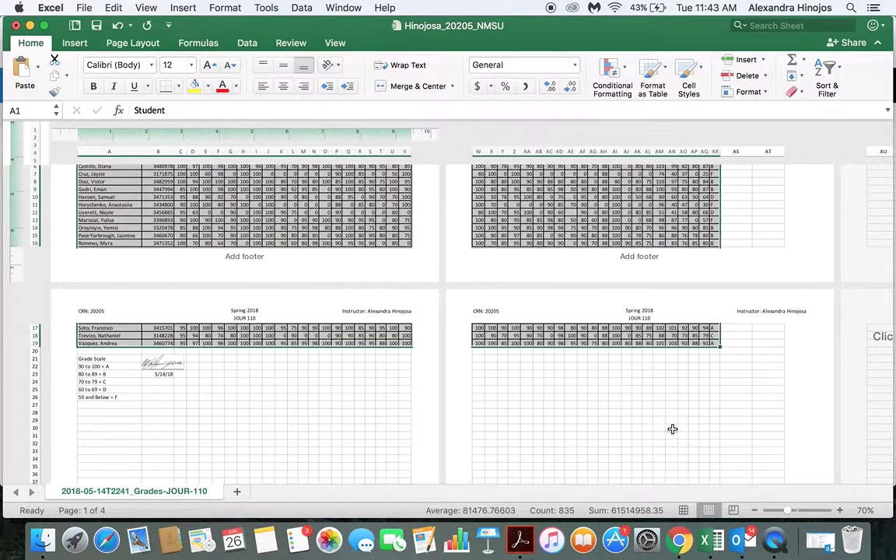
Select the block from AR26 left to column A and up to row 3.
{"action": "left_click", "coordinate": [714, 403]}
{"action": "left_click", "coordinate": [713, 380]}
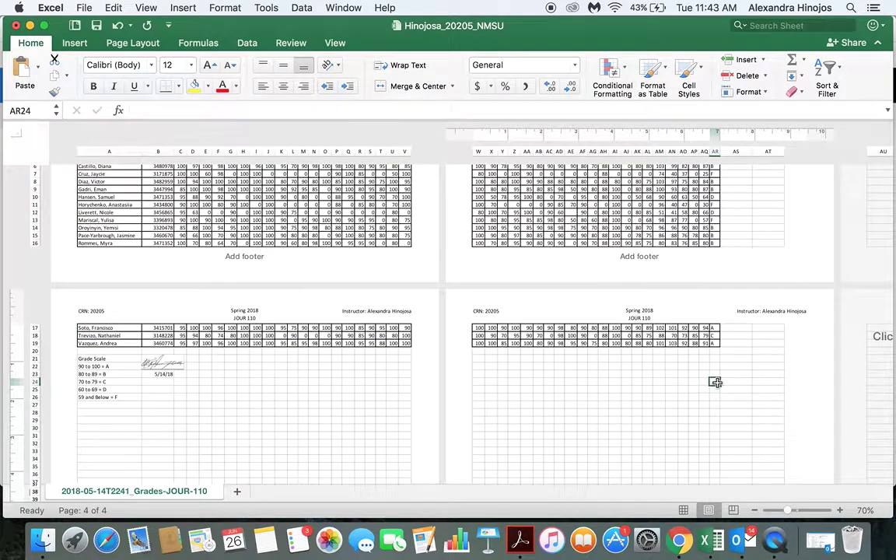
{"action": "left_click_drag", "start_coordinate": [714, 381], "coordinate": [717, 383]}
{"action": "key", "text": "shift+Left"}
{"action": "key", "text": "shift+Left"}
{"action": "key", "text": "shift+Left"}
{"action": "key", "text": "shift+Left"}
{"action": "key", "text": "shift+Left"}
{"action": "key", "text": "shift+Left"}
{"action": "key", "text": "shift+Left"}
{"action": "key", "text": "shift+Left"}
{"action": "key", "text": "shift+Left"}
{"action": "key", "text": "shift+Left"}
{"action": "key", "text": "shift+Left"}
{"action": "key", "text": "shift+Left"}
{"action": "key", "text": "shift+Left"}
{"action": "key", "text": "shift+Left"}
{"action": "key", "text": "shift+Left"}
{"action": "key", "text": "shift+Left"}
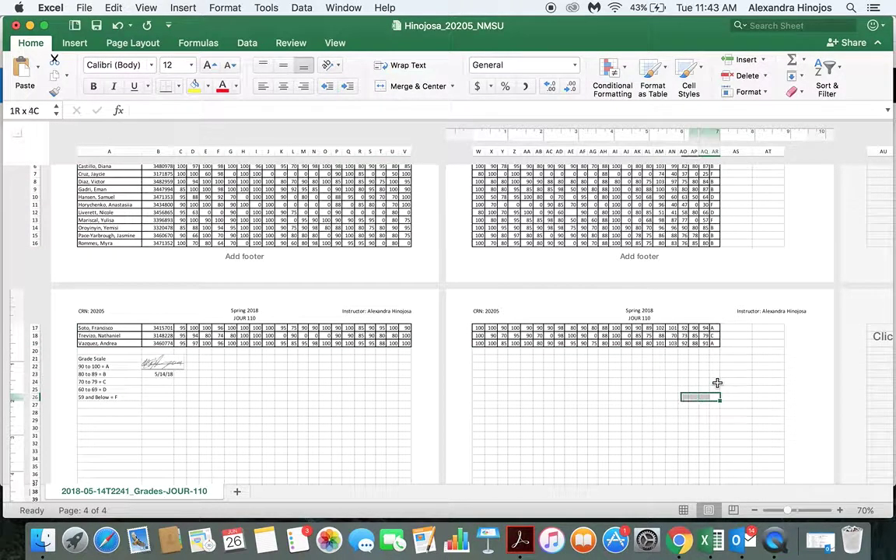
{"action": "key", "text": "shift+Left"}
{"action": "key", "text": "shift+Left"}
{"action": "key", "text": "shift+Left"}
{"action": "key", "text": "shift+Left"}
{"action": "key", "text": "shift+Left"}
{"action": "key", "text": "shift+Left"}
{"action": "key", "text": "shift+Left"}
{"action": "key", "text": "shift+Left"}
{"action": "key", "text": "shift+Left"}
{"action": "key", "text": "shift+Left"}
{"action": "key", "text": "shift+Left"}
{"action": "key", "text": "shift+Left"}
{"action": "key", "text": "shift+Left"}
{"action": "key", "text": "shift+Left"}
{"action": "key", "text": "shift+Left"}
{"action": "key", "text": "shift+Left"}
{"action": "key", "text": "shift+Left"}
{"action": "key", "text": "shift+Left"}
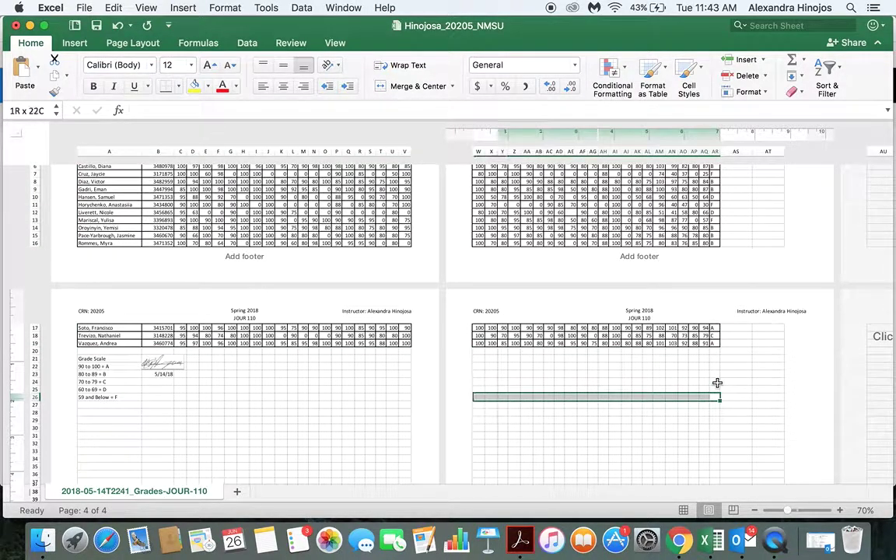
{"action": "key", "text": "shift+Left"}
{"action": "key", "text": "shift+Left"}
{"action": "key", "text": "shift+Left"}
{"action": "key", "text": "shift+Left"}
{"action": "key", "text": "shift+Left"}
{"action": "key", "text": "shift+Left"}
{"action": "key", "text": "shift+Left"}
{"action": "key", "text": "shift+Left"}
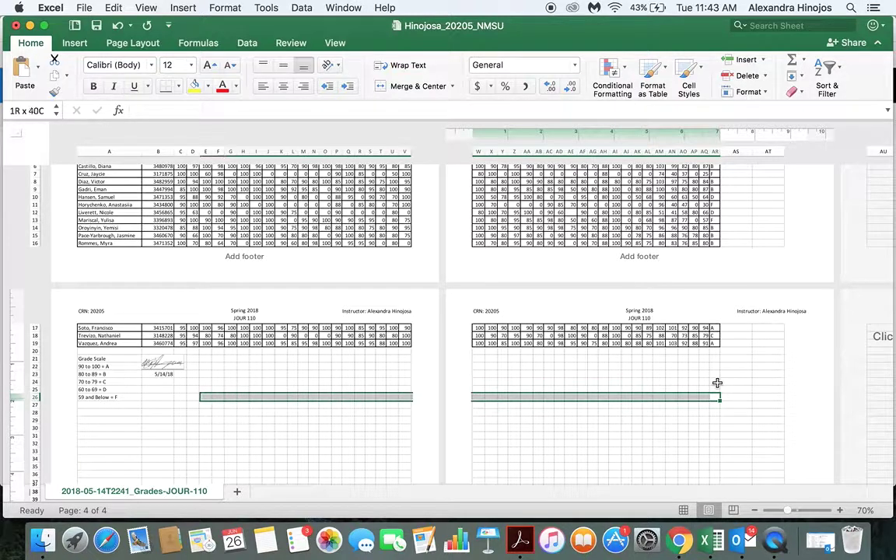
{"action": "key", "text": "shift+Up"}
{"action": "key", "text": "shift+Up"}
{"action": "key", "text": "shift+Up"}
{"action": "key", "text": "shift+Up"}
{"action": "key", "text": "shift+Up"}
{"action": "key", "text": "shift+Up"}
{"action": "key", "text": "shift+Up"}
{"action": "key", "text": "shift+Up"}
{"action": "key", "text": "shift+Up"}
{"action": "key", "text": "shift+Up"}
{"action": "key", "text": "shift+Up"}
{"action": "key", "text": "shift+Up"}
{"action": "key", "text": "shift+Up"}
{"action": "key", "text": "shift+Up"}
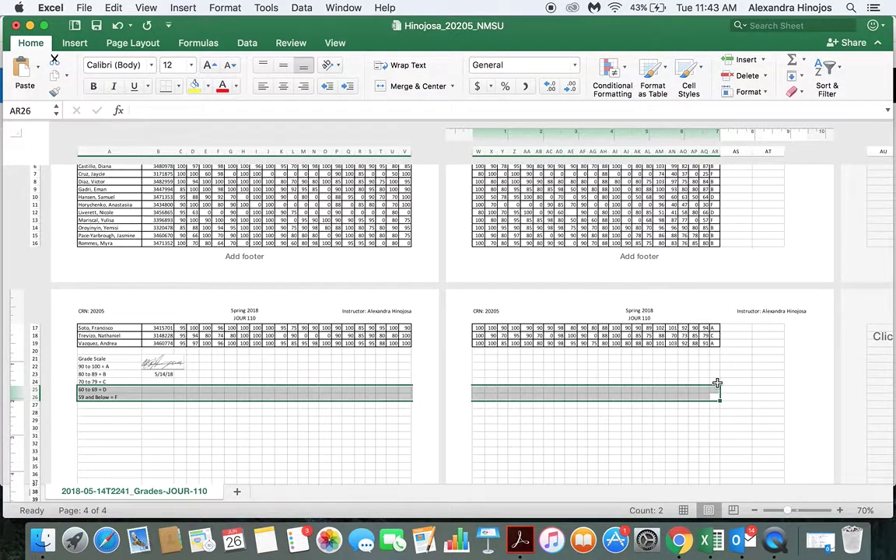
{"action": "key", "text": "shift+Up"}
{"action": "key", "text": "shift+Up"}
{"action": "key", "text": "shift+Up"}
{"action": "key", "text": "shift+Up"}
{"action": "key", "text": "shift+Up"}
{"action": "key", "text": "shift+Up"}
{"action": "key", "text": "shift+Up"}
{"action": "key", "text": "shift+Up"}
{"action": "key", "text": "shift+Up"}
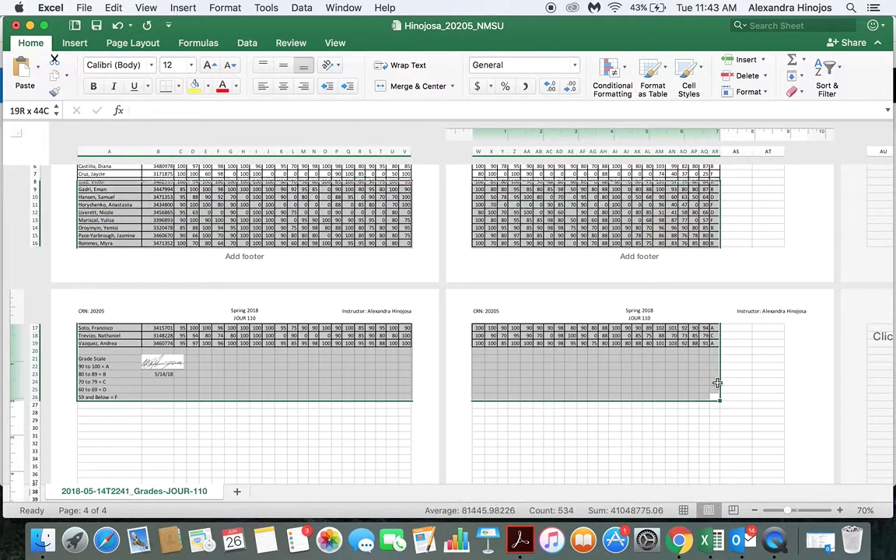
{"action": "key", "text": "shift+Up"}
{"action": "key", "text": "shift+Up"}
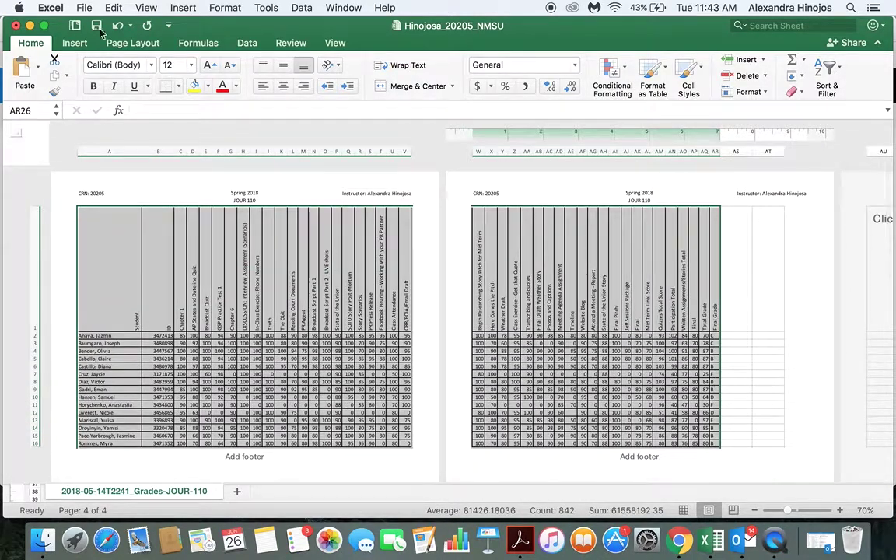
Turn Scale to fit back on so the sheet prints 1 page wide by 1 tall.
{"action": "left_click", "coordinate": [86, 8]}
{"action": "key", "text": "super+p"}
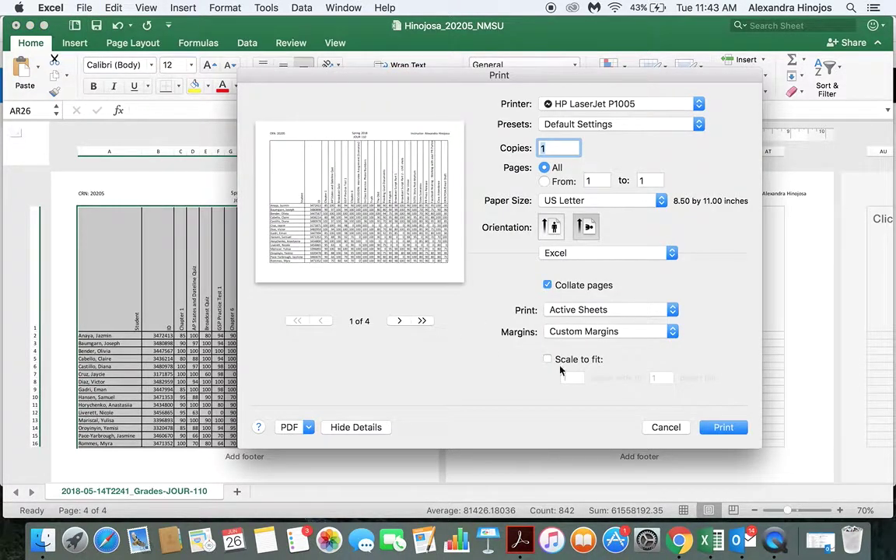
{"action": "left_click", "coordinate": [547, 360]}
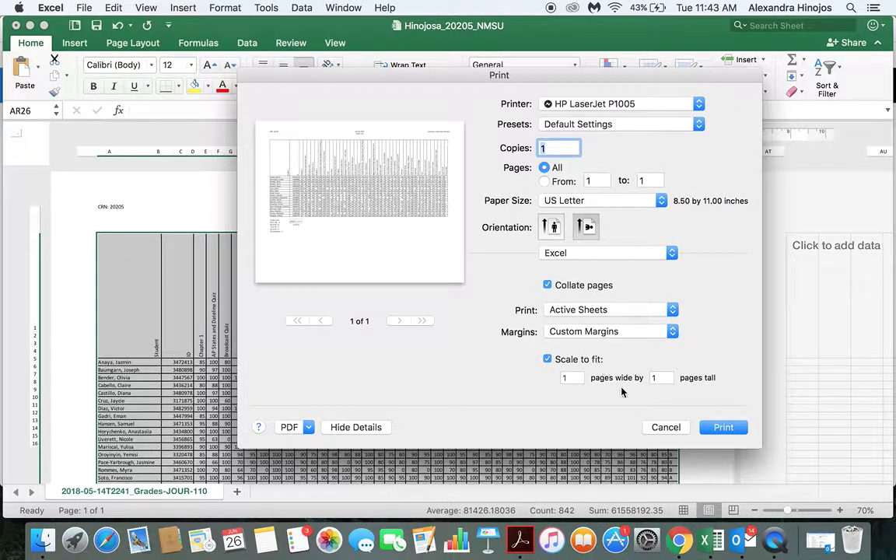
{"action": "left_click", "coordinate": [666, 428]}
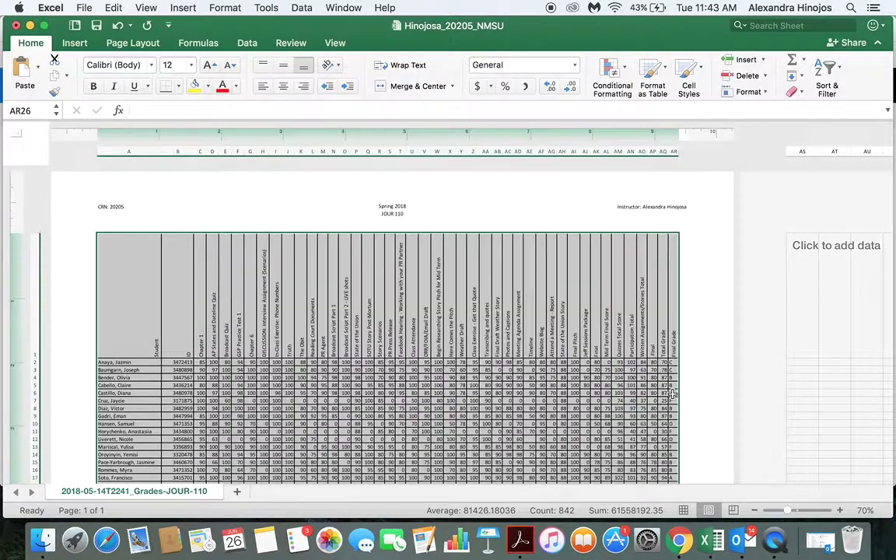
Select a header cell, recheck the page, and open Save As from the File menu.
{"action": "left_click", "coordinate": [582, 342]}
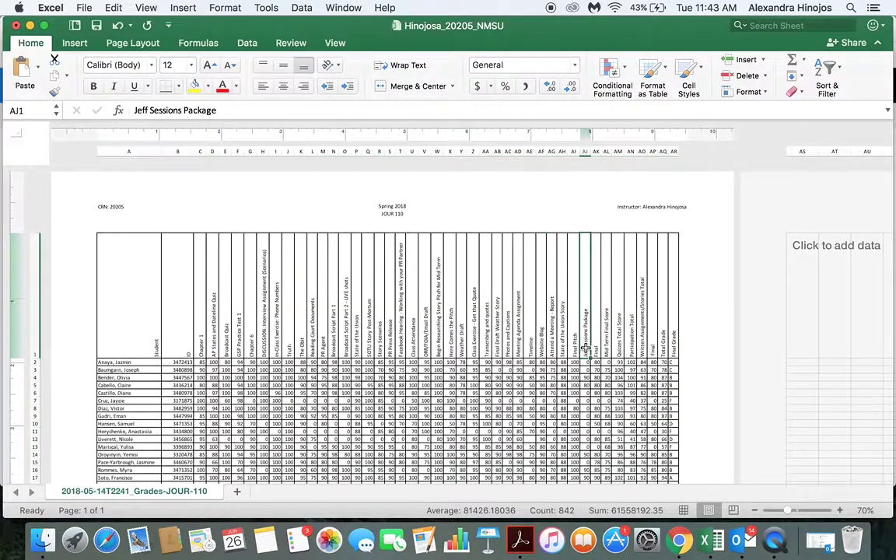
{"action": "scroll", "coordinate": [586, 348], "scroll_direction": "down", "scroll_amount": 5}
{"action": "scroll", "coordinate": [586, 348], "scroll_direction": "up", "scroll_amount": 5}
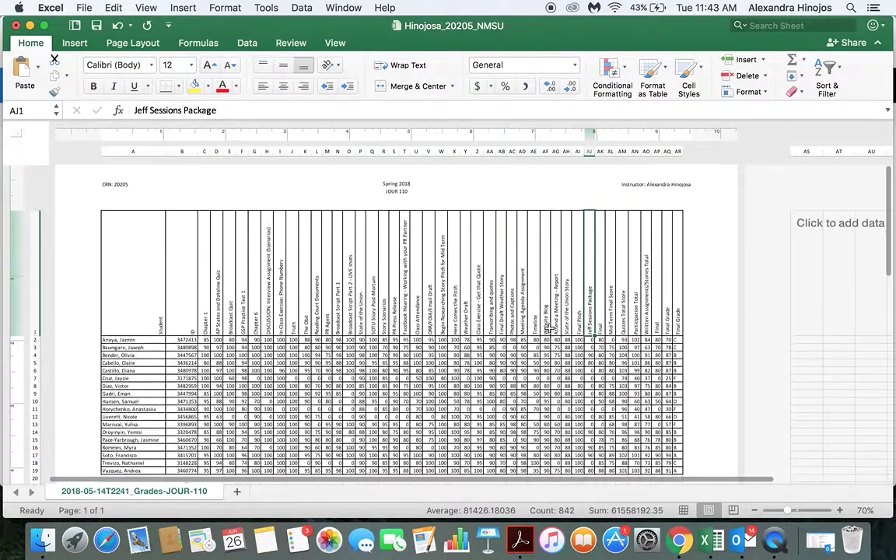
{"action": "left_click", "coordinate": [84, 8]}
{"action": "left_click", "coordinate": [105, 114]}
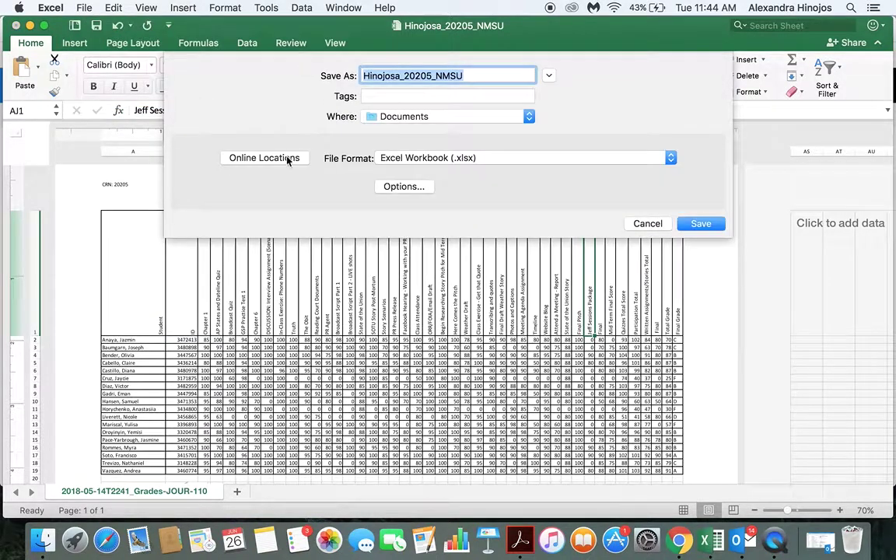
Export the workbook as a PDF in Documents, appending 'example' to the file name.
{"action": "left_click", "coordinate": [440, 158]}
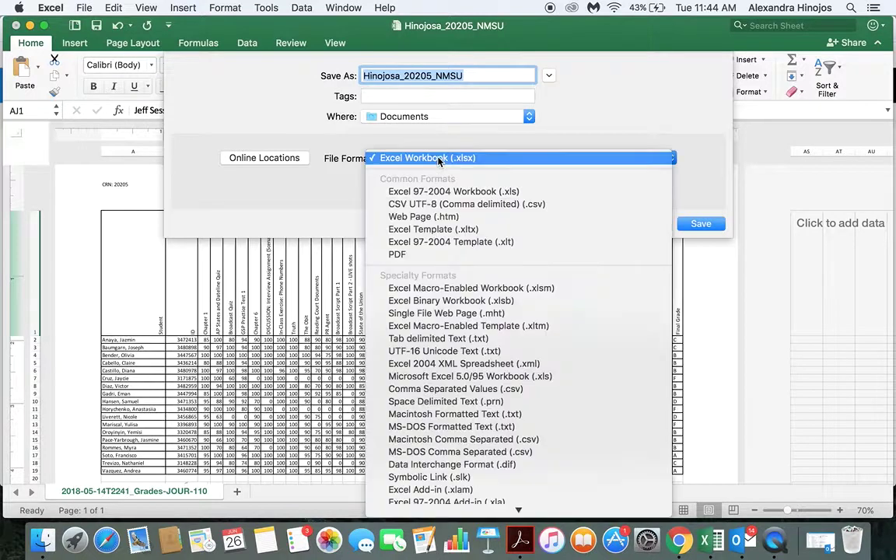
{"action": "left_click", "coordinate": [423, 257]}
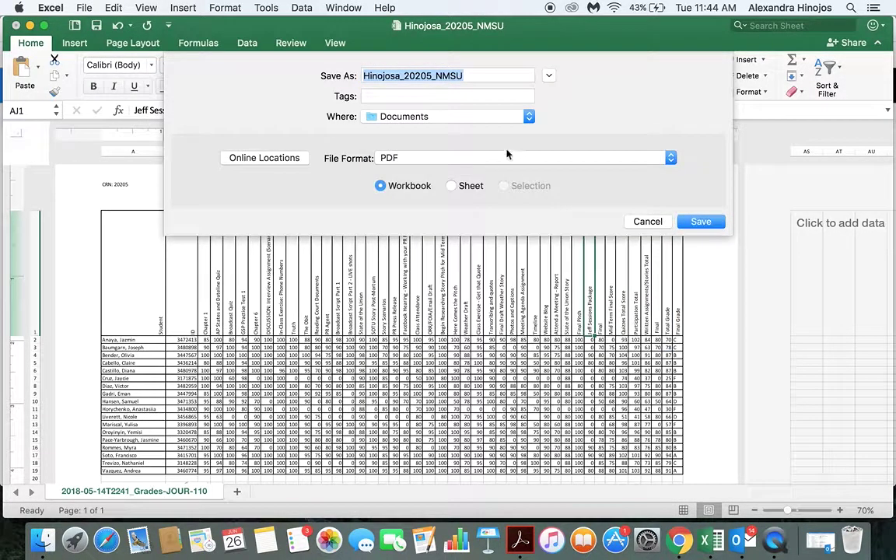
{"action": "key", "text": "Right"}
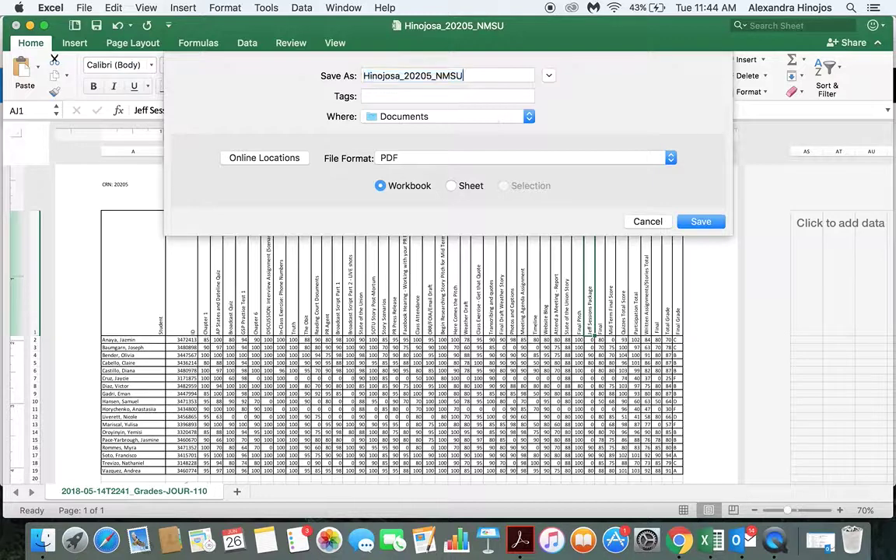
{"action": "type", "text": "example"}
{"action": "left_click", "coordinate": [702, 221]}
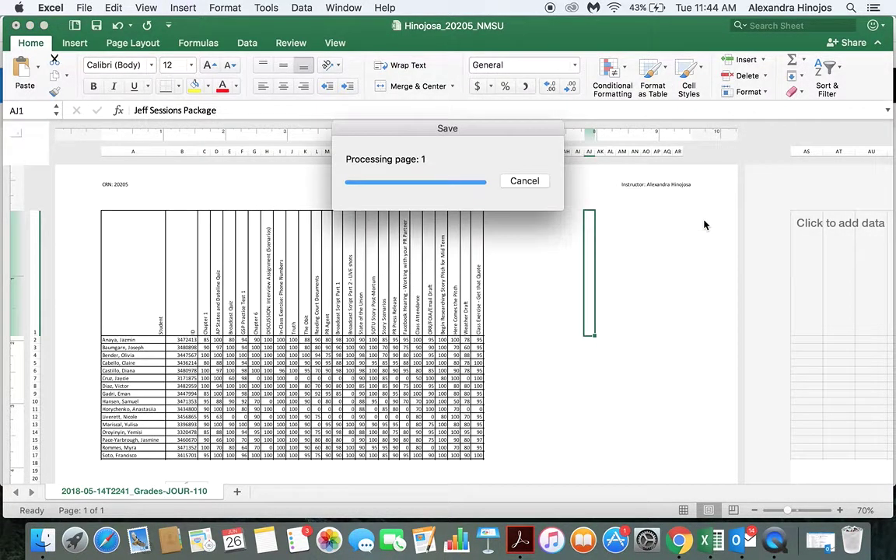
{"action": "scroll", "coordinate": [670, 300], "scroll_direction": "down", "scroll_amount": 5}
{"action": "scroll", "coordinate": [670, 301], "scroll_direction": "up", "scroll_amount": 3}
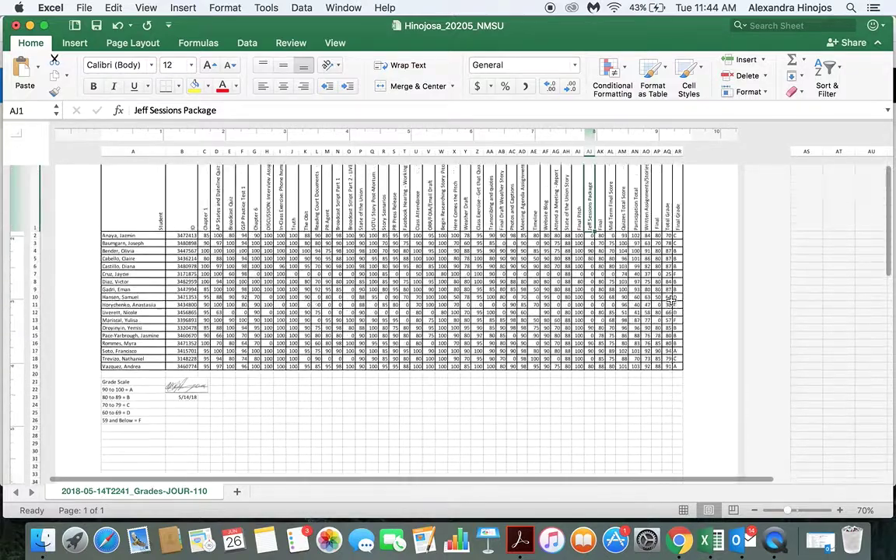
{"action": "scroll", "coordinate": [669, 301], "scroll_direction": "up", "scroll_amount": 3}
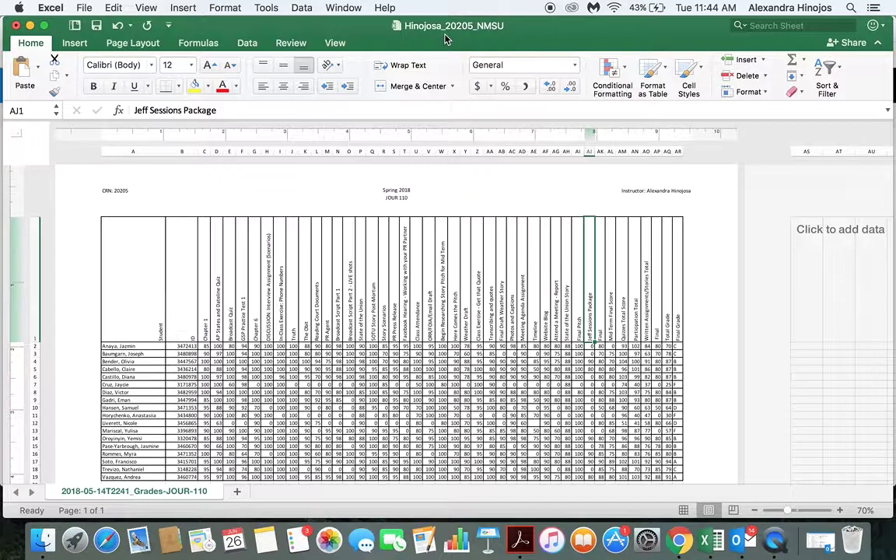
Minimize the Excel window to reveal the MyEPCC Grade Record page.
{"action": "left_click", "coordinate": [29, 26]}
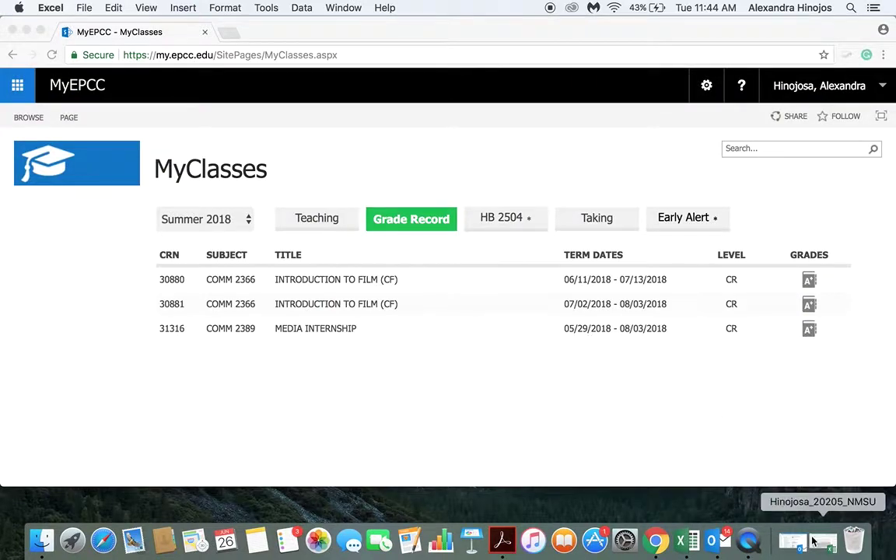
{"action": "left_click", "coordinate": [818, 541]}
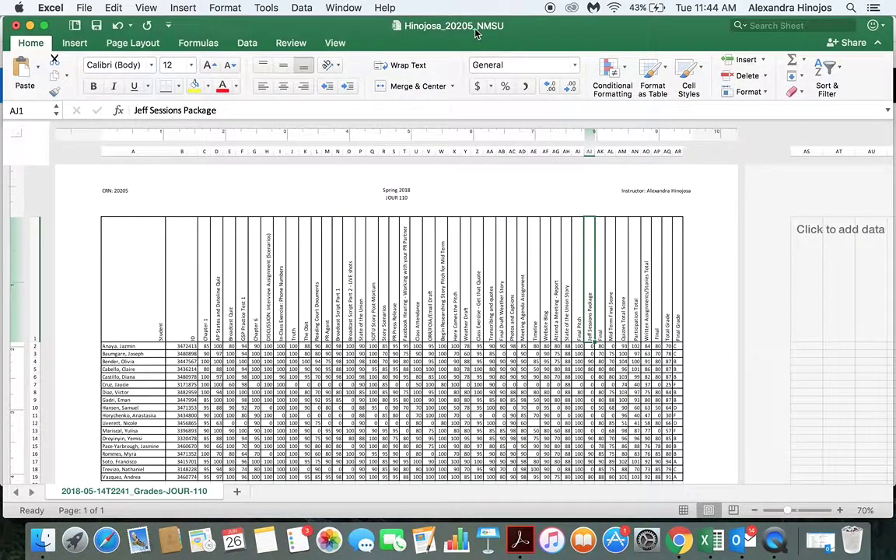
{"action": "left_click", "coordinate": [29, 26]}
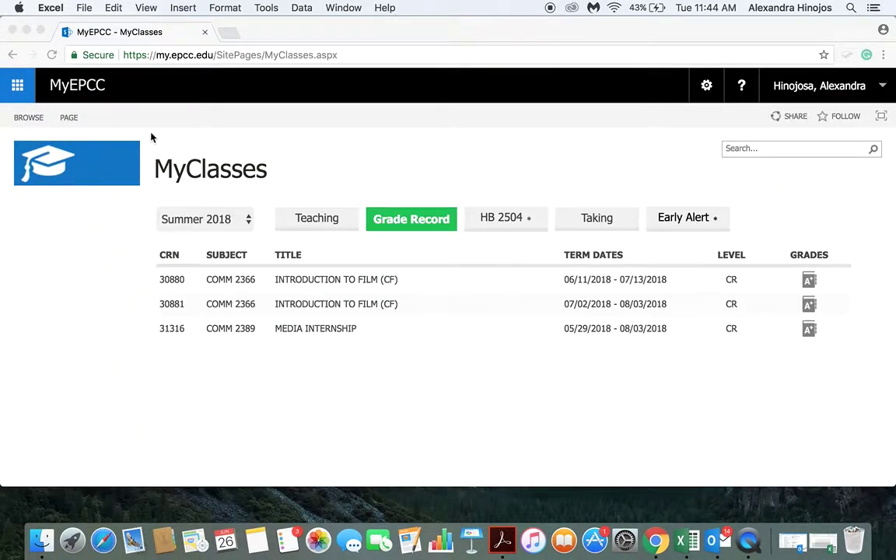
Load my.epcc.edu and open the CRN 30880 grade record from My Classes' Grade Record view.
{"action": "left_click", "coordinate": [186, 61]}
{"action": "type", "text": "my.epcc.edu"}
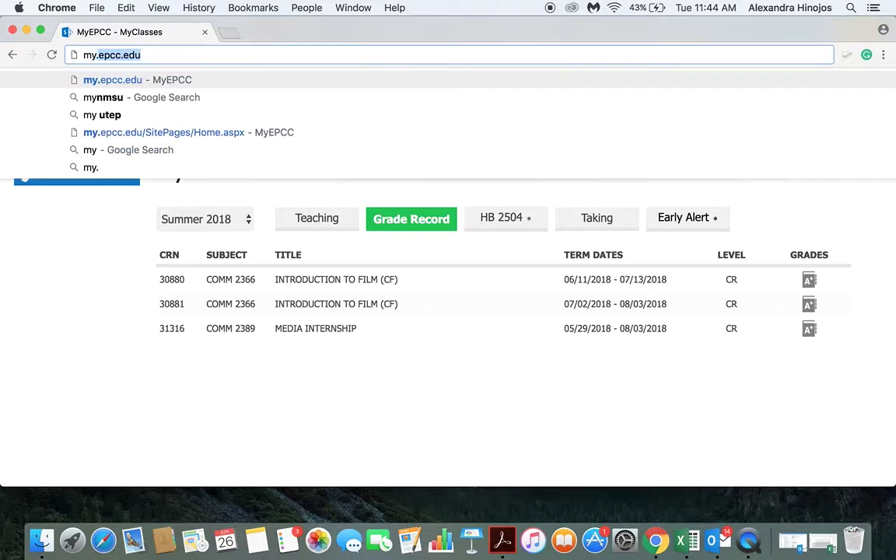
{"action": "key", "text": "Return"}
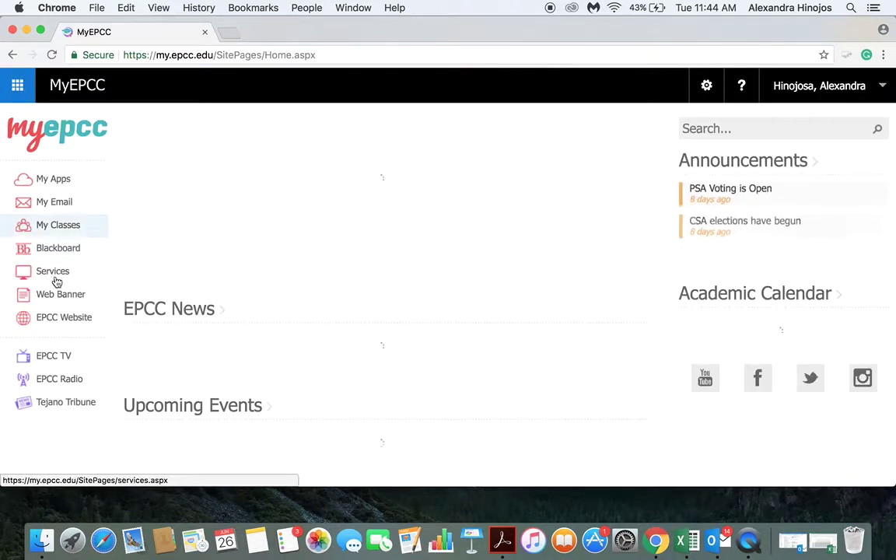
{"action": "left_click", "coordinate": [59, 233]}
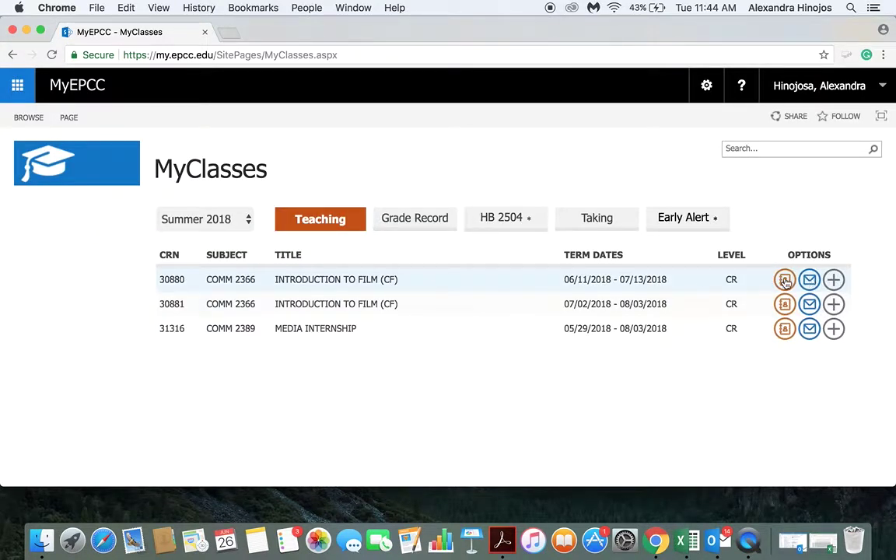
{"action": "left_click", "coordinate": [416, 219]}
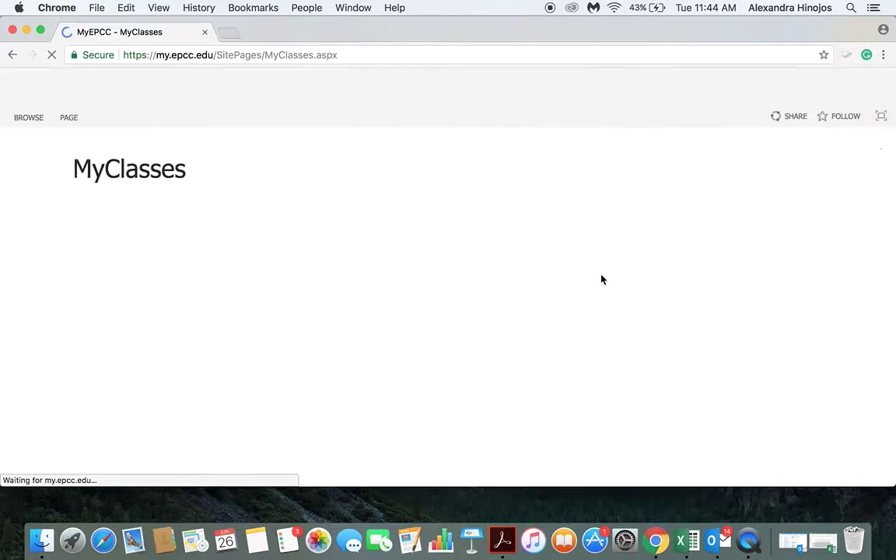
{"action": "left_click", "coordinate": [808, 280]}
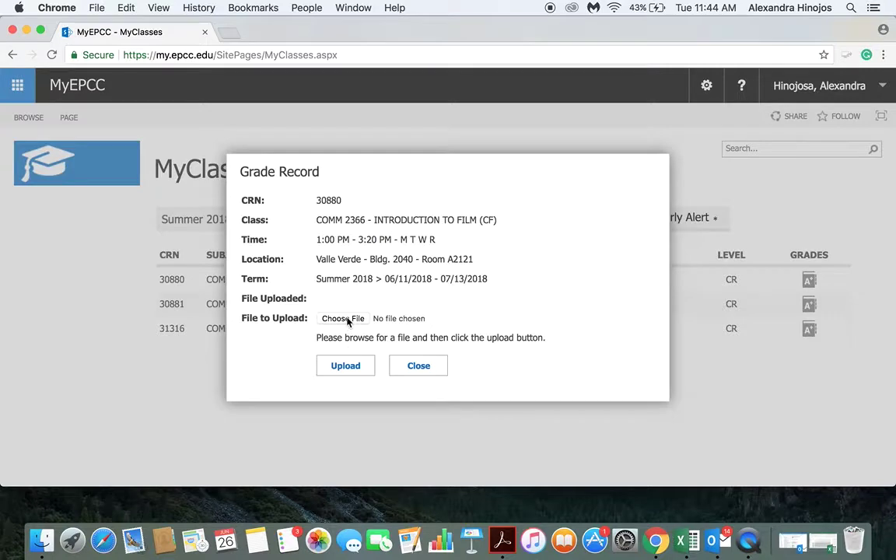
Choose the example grade PDF in the file picker and attempt to upload it.
{"action": "left_click", "coordinate": [343, 319]}
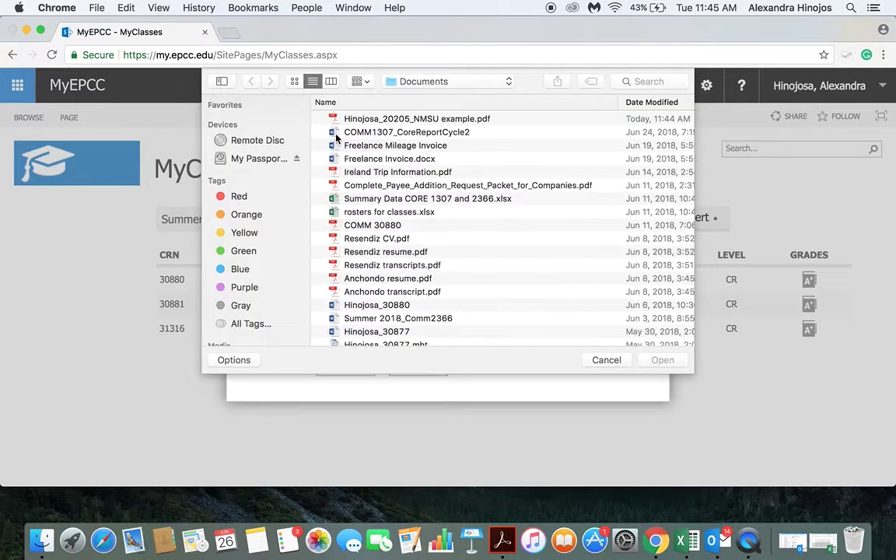
{"action": "left_click", "coordinate": [355, 118]}
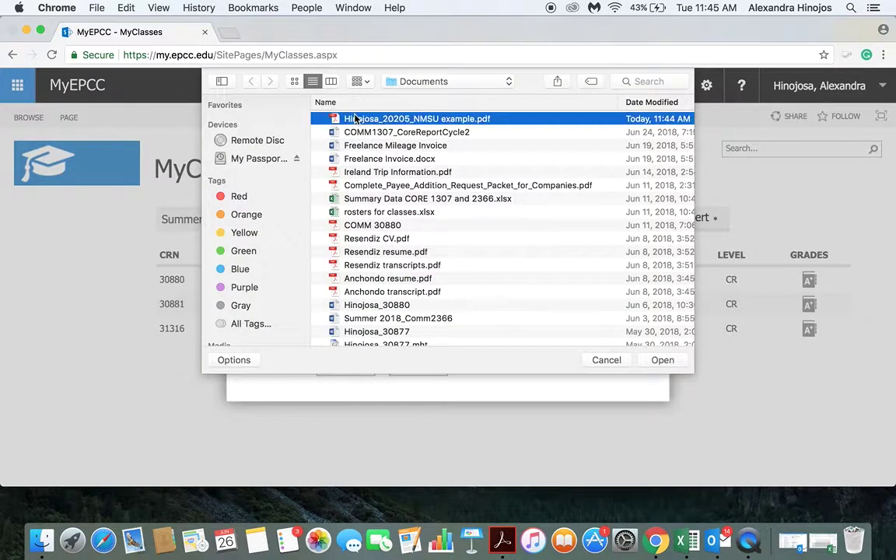
{"action": "left_click", "coordinate": [660, 361]}
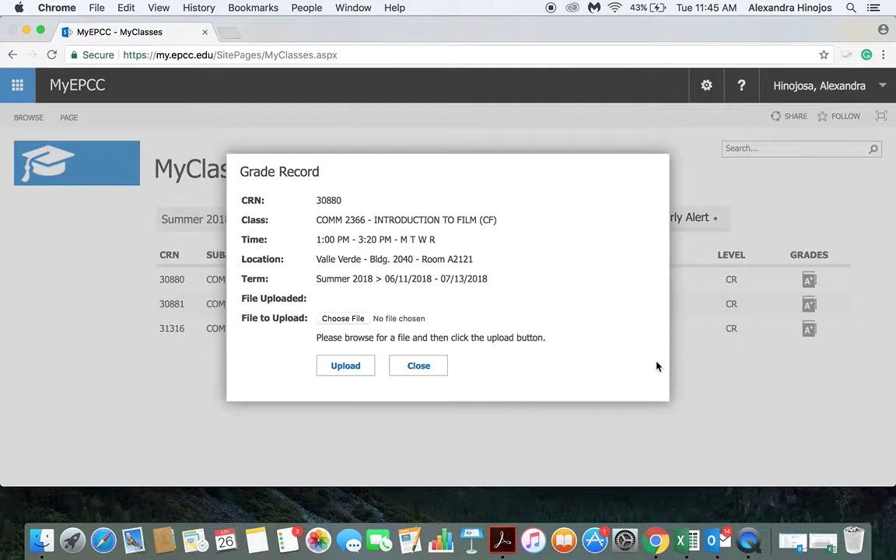
{"action": "left_click", "coordinate": [352, 365]}
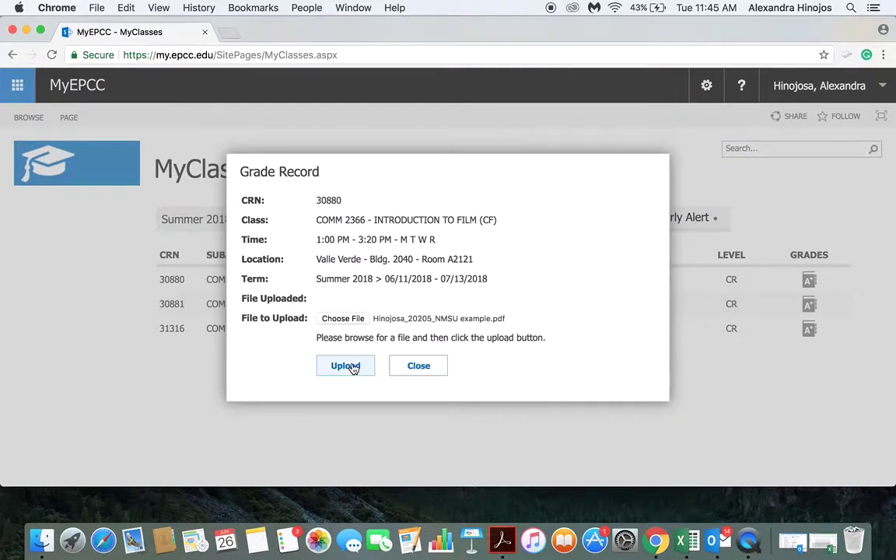
{"action": "left_click", "coordinate": [354, 369]}
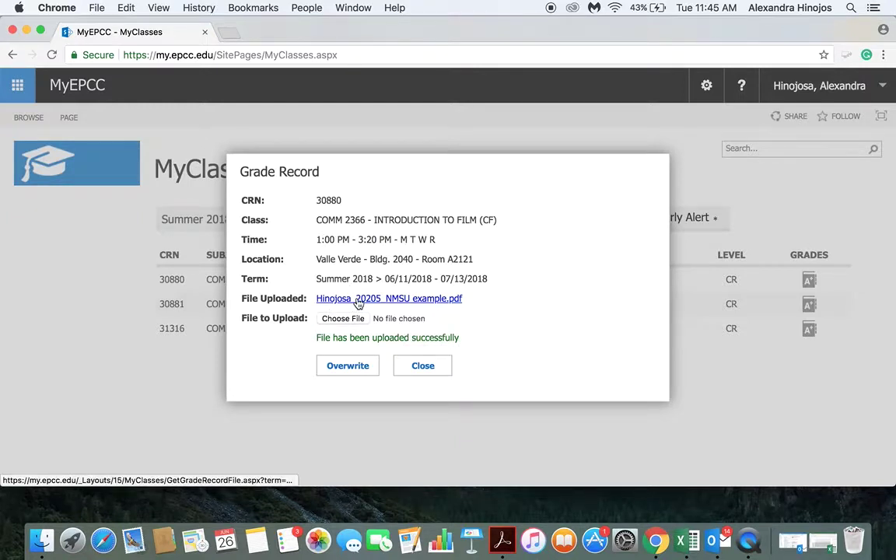
{"action": "left_click", "coordinate": [346, 370]}
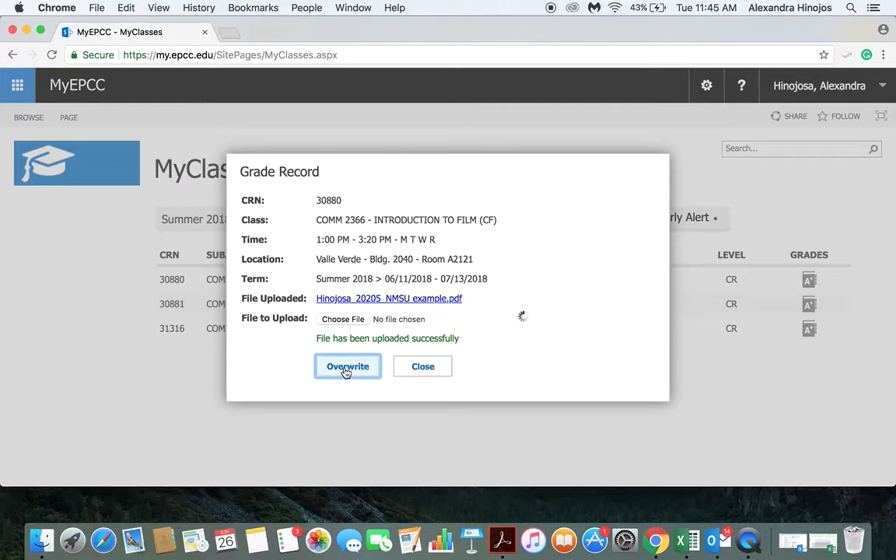
Select the COMM 30880 file, cancel the picker, and close the Grade Record dialog.
{"action": "left_click", "coordinate": [342, 318]}
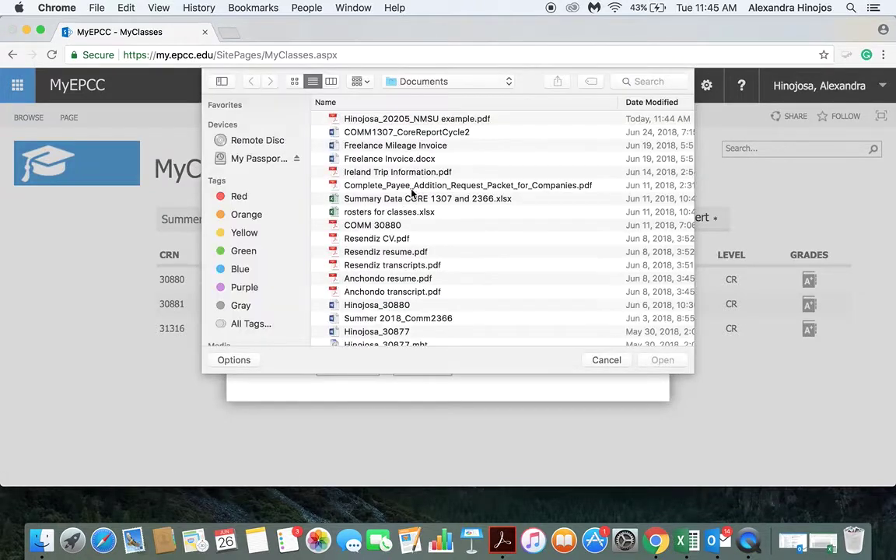
{"action": "left_click", "coordinate": [399, 225]}
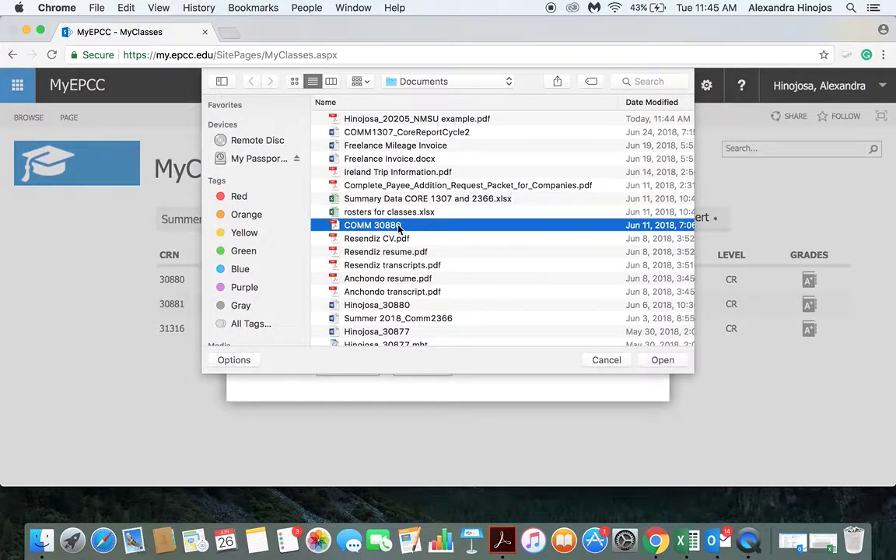
{"action": "left_click", "coordinate": [620, 365]}
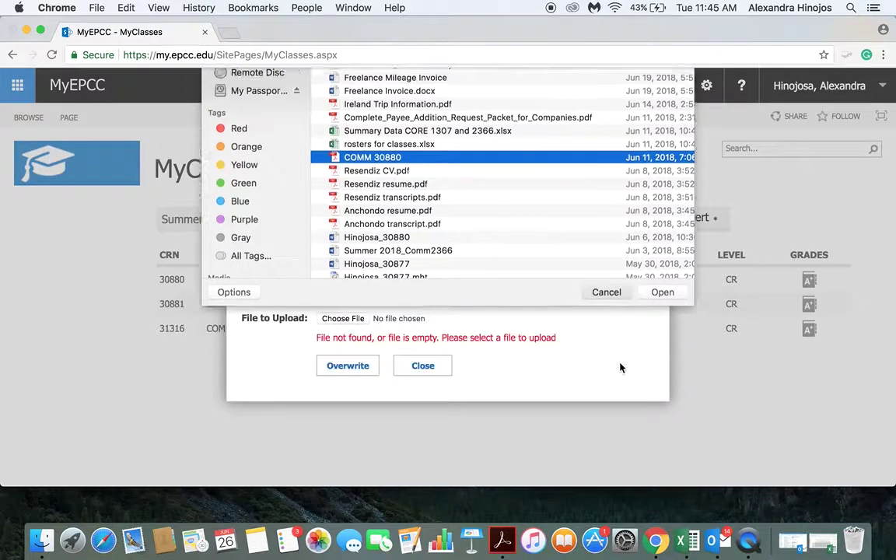
{"action": "left_click", "coordinate": [424, 369]}
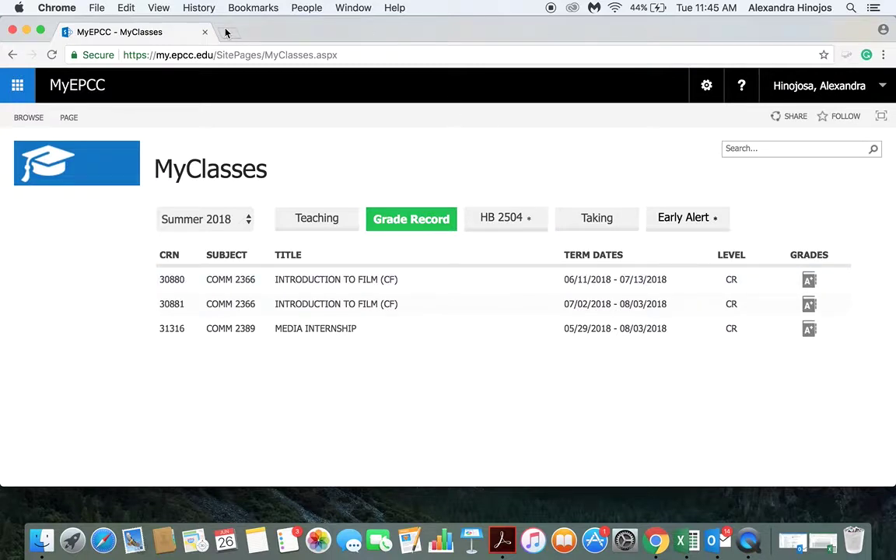
Launch Web Banner from the MyEPCC campus apps list.
{"action": "left_click", "coordinate": [23, 89]}
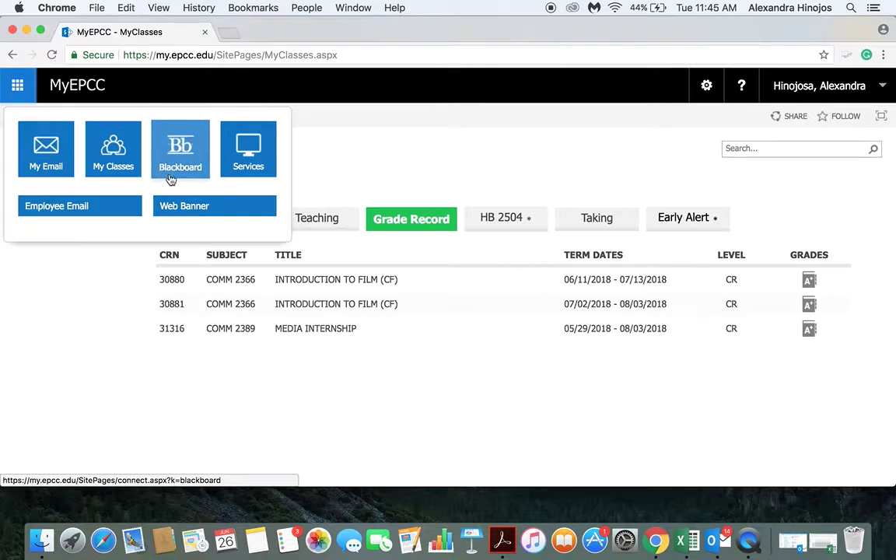
{"action": "left_click", "coordinate": [191, 207]}
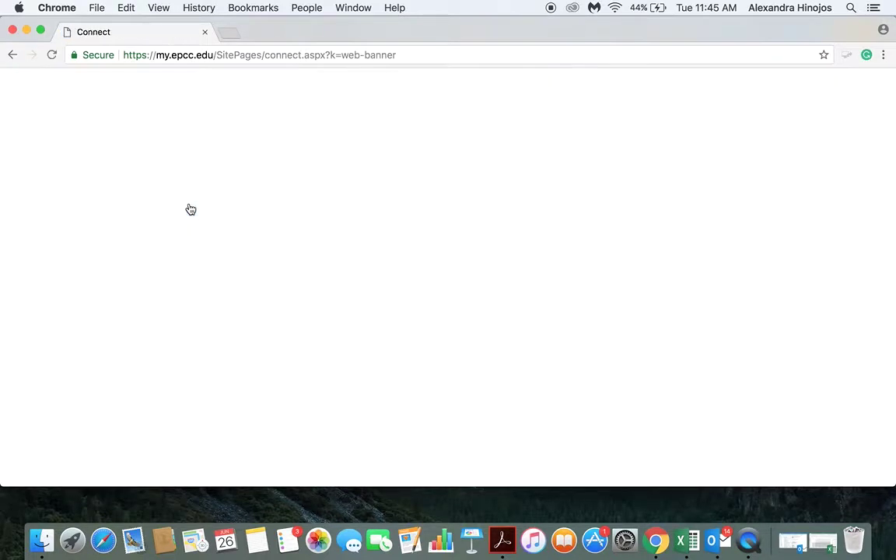
{"action": "scroll", "coordinate": [191, 209], "scroll_direction": "down", "scroll_amount": 3}
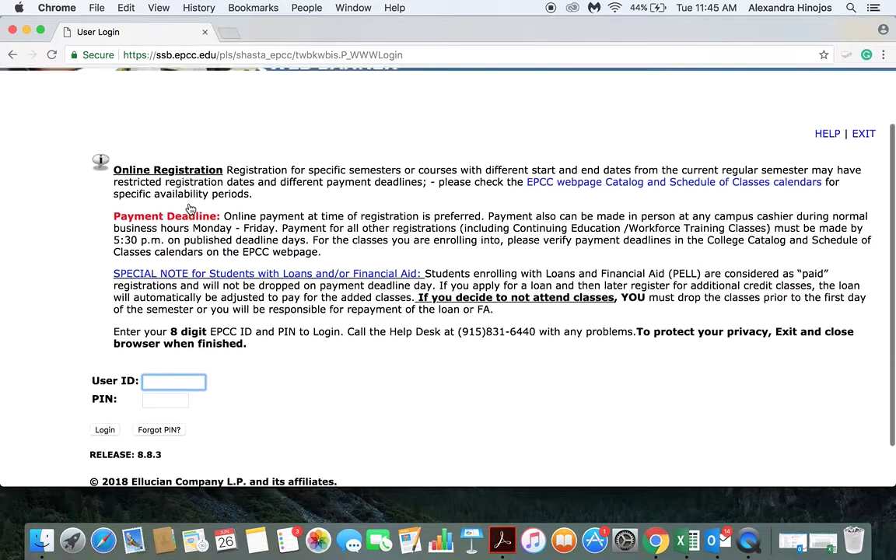
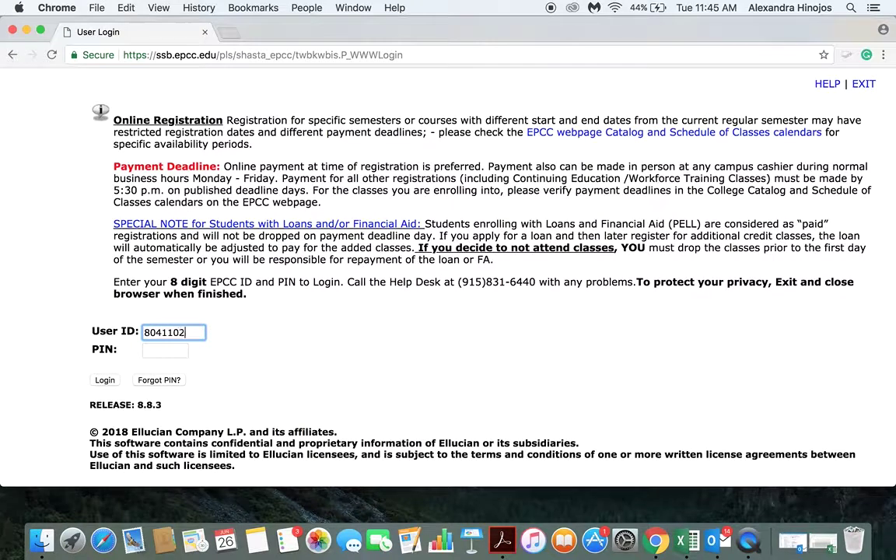
Sign in with the faculty User ID and PIN, letting Chrome save the login.
{"action": "key", "text": "Tab"}
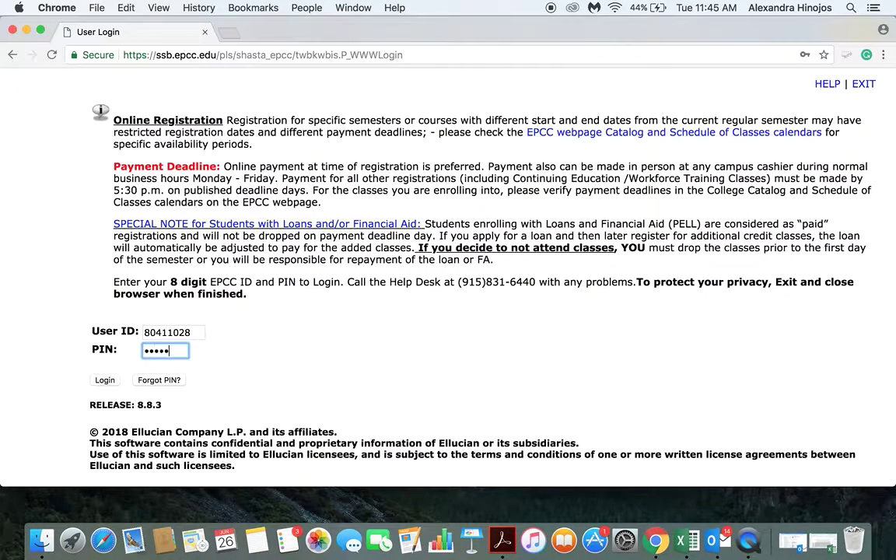
{"action": "key", "text": "Return"}
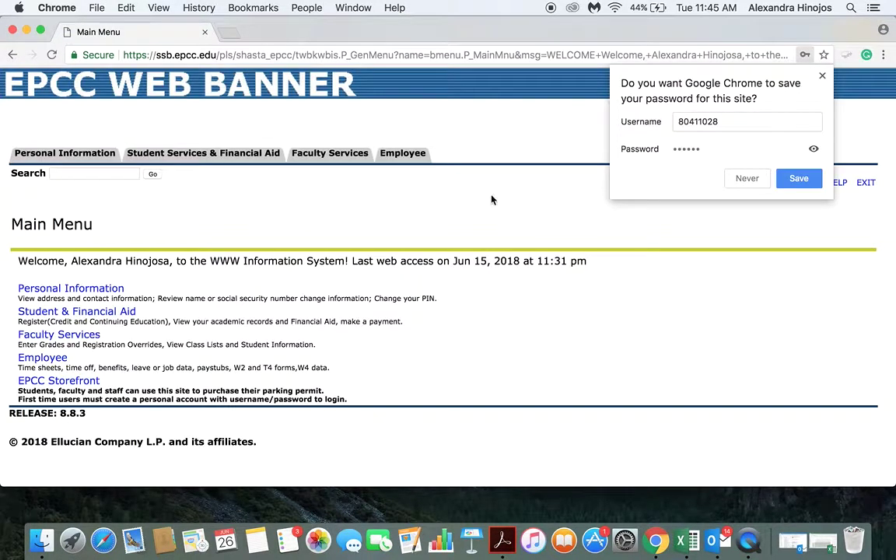
{"action": "left_click", "coordinate": [798, 179]}
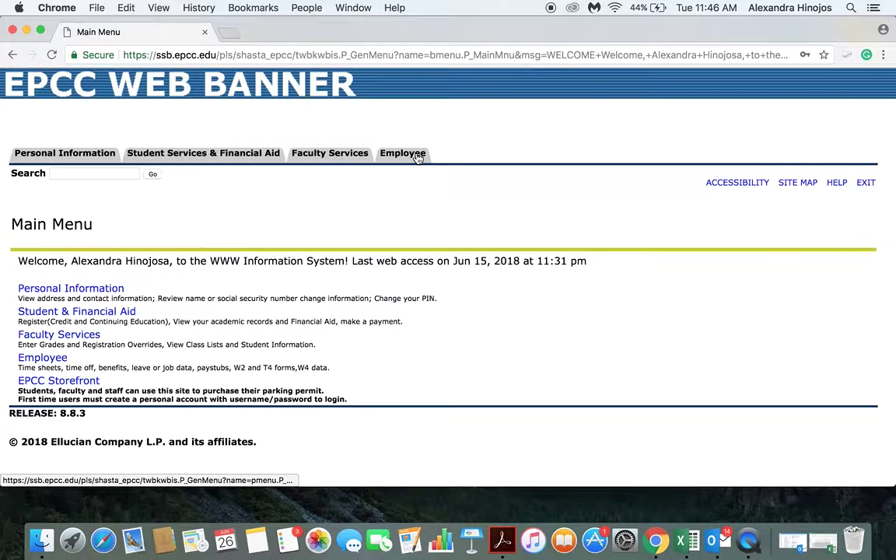
Open Faculty Services Final Grades for Summer 2018, COMM 2366 CRN 30880.
{"action": "left_click", "coordinate": [327, 154]}
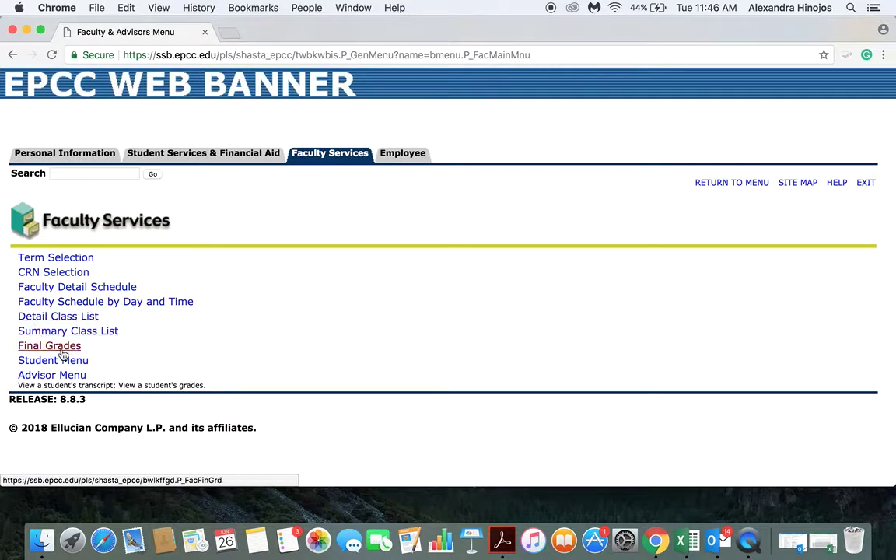
{"action": "left_click", "coordinate": [66, 346]}
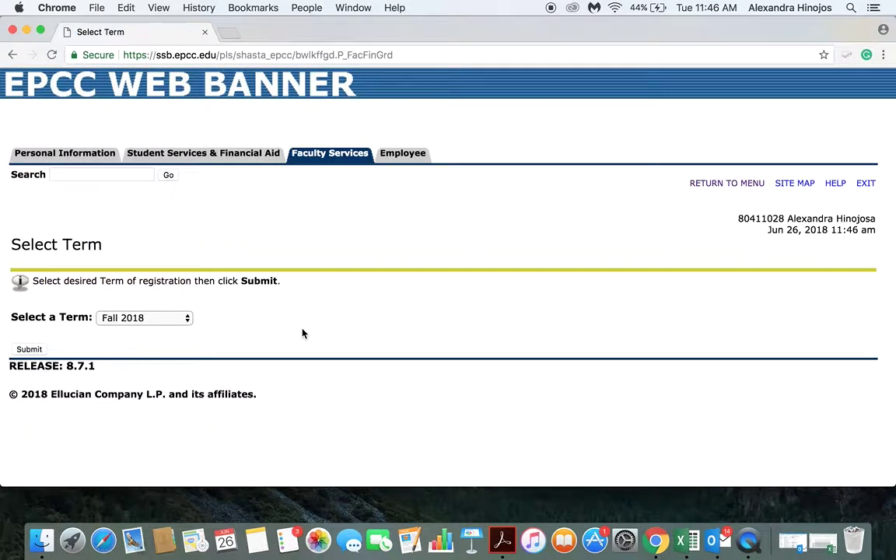
{"action": "left_click", "coordinate": [161, 321]}
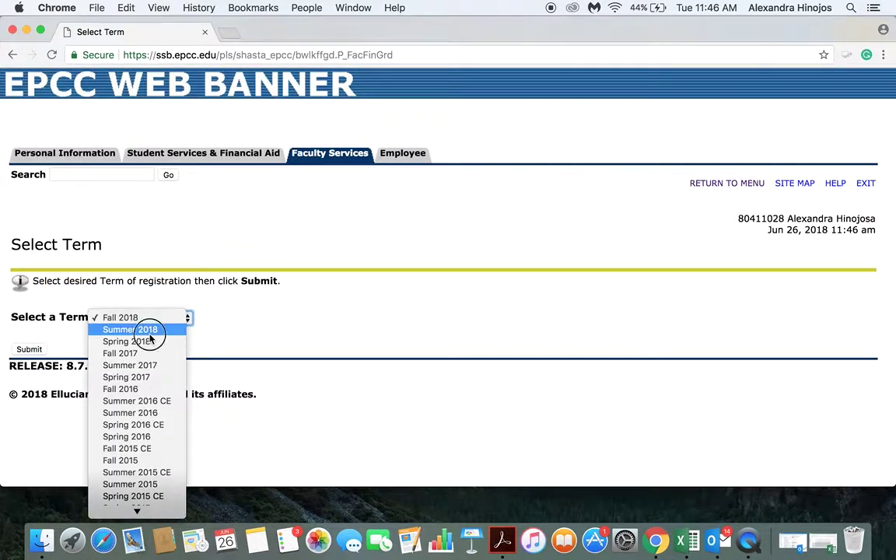
{"action": "left_click", "coordinate": [146, 330]}
{"action": "left_click", "coordinate": [25, 350]}
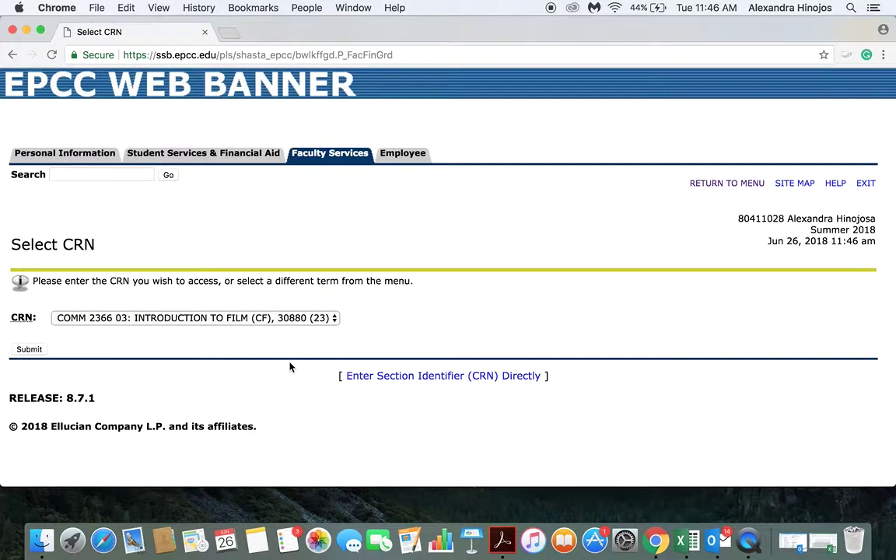
{"action": "left_click", "coordinate": [246, 317]}
{"action": "left_click", "coordinate": [246, 317]}
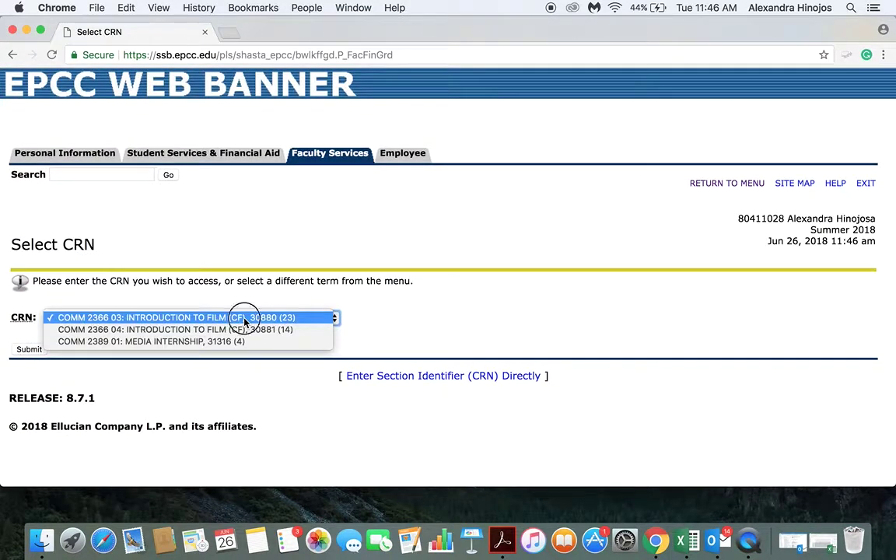
{"action": "left_click", "coordinate": [28, 350]}
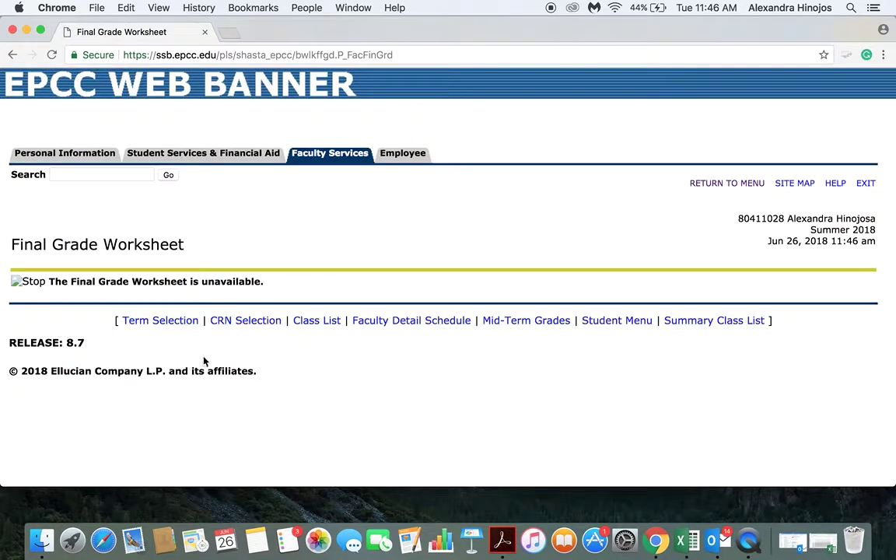
Recheck the CRN 30880 worksheet via Back/Forward and CRN Selection, keeping the same section.
{"action": "left_click", "coordinate": [11, 53]}
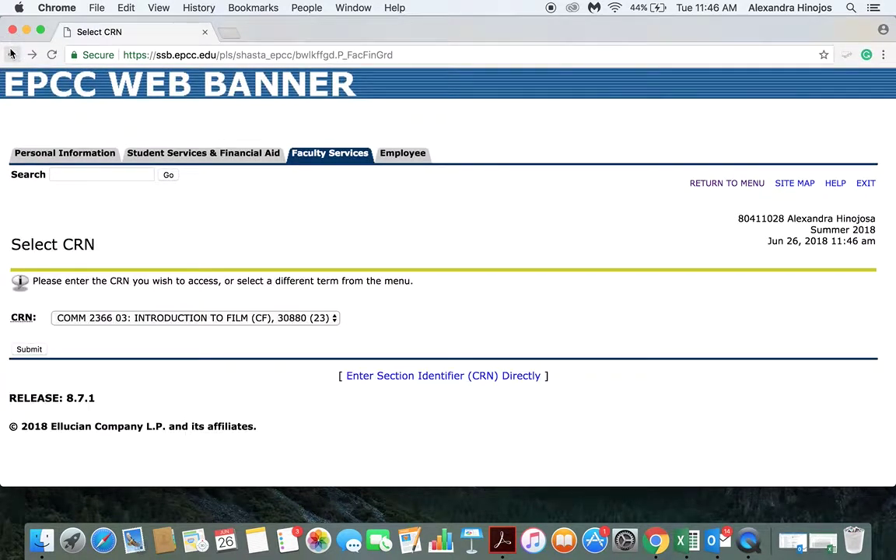
{"action": "left_click", "coordinate": [12, 52]}
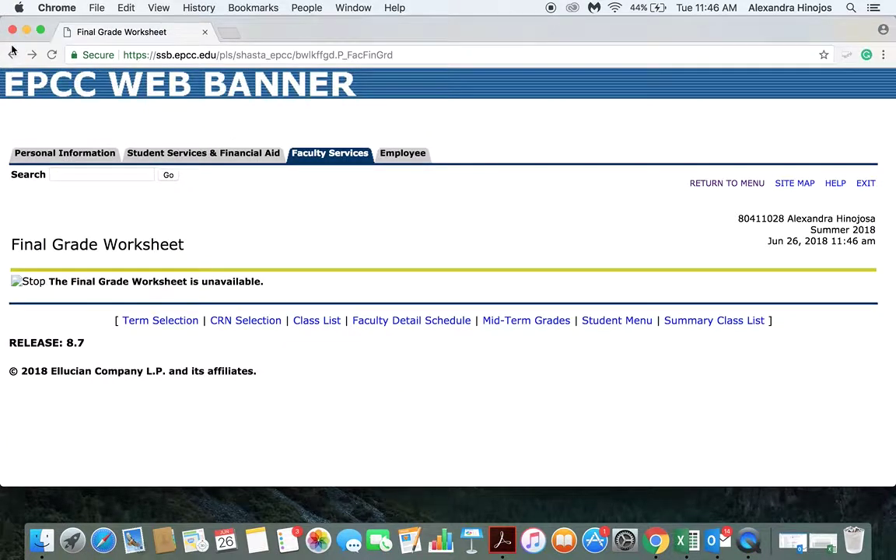
{"action": "left_click", "coordinate": [11, 55]}
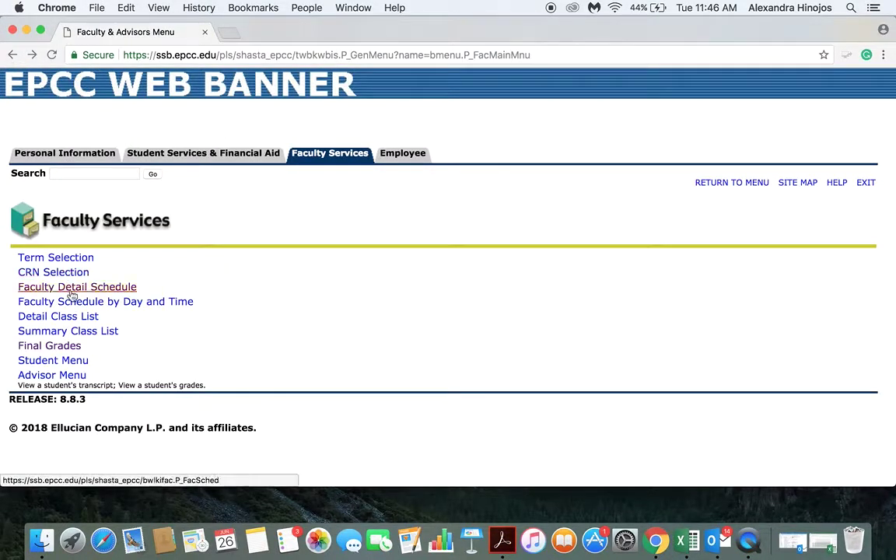
{"action": "left_click", "coordinate": [74, 350]}
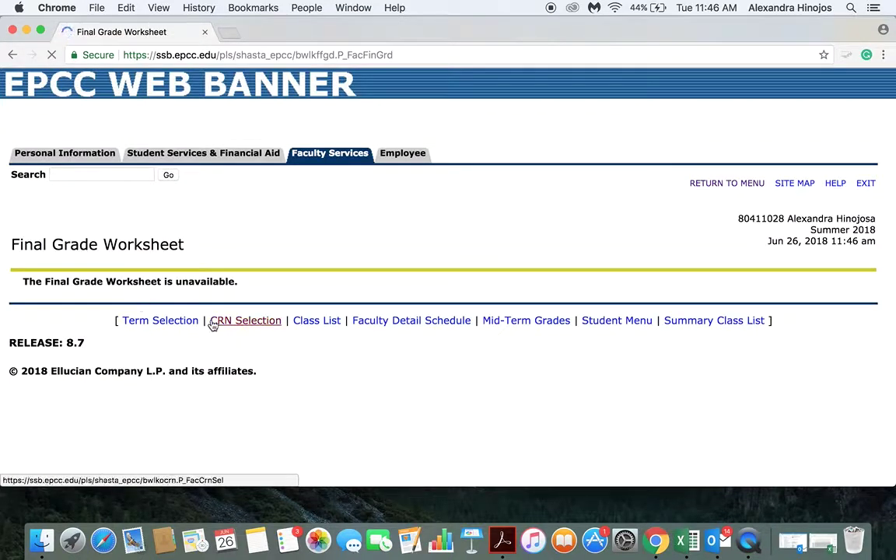
{"action": "left_click", "coordinate": [213, 325]}
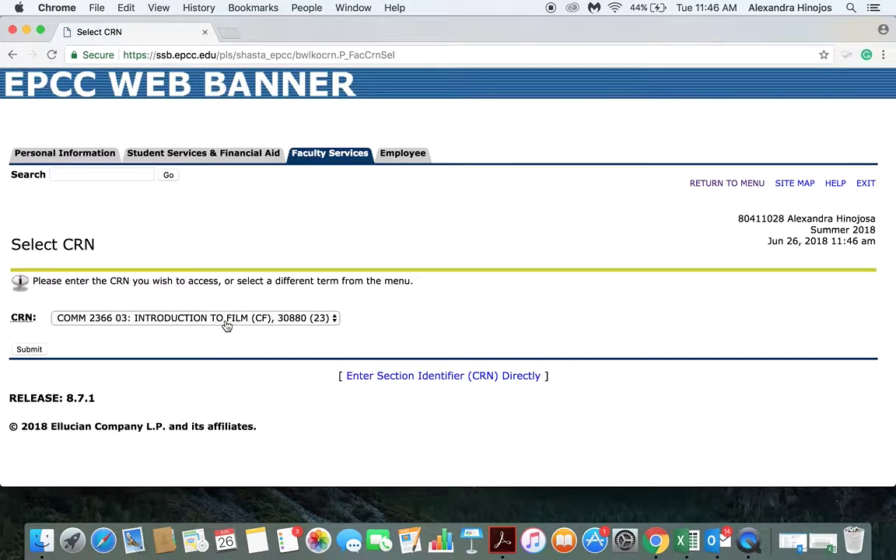
{"action": "left_click", "coordinate": [225, 326]}
{"action": "left_click", "coordinate": [196, 300]}
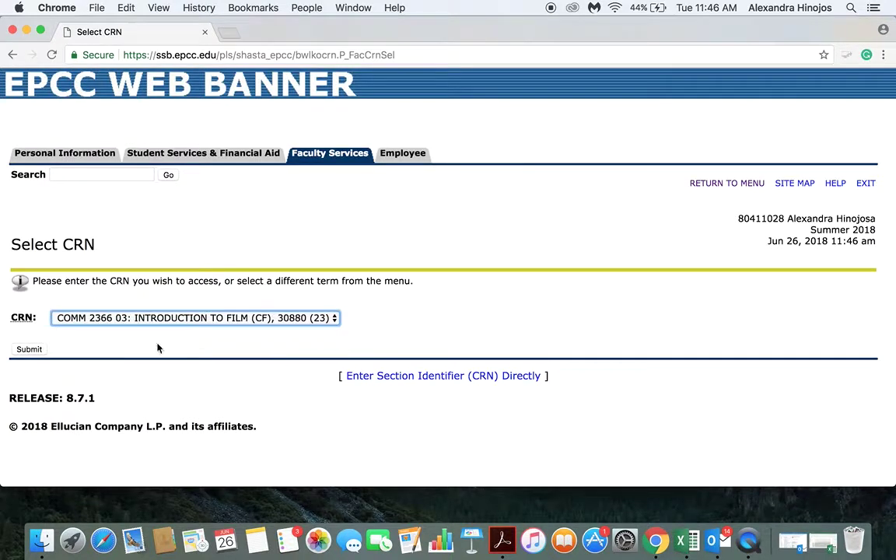
{"action": "left_click", "coordinate": [12, 54]}
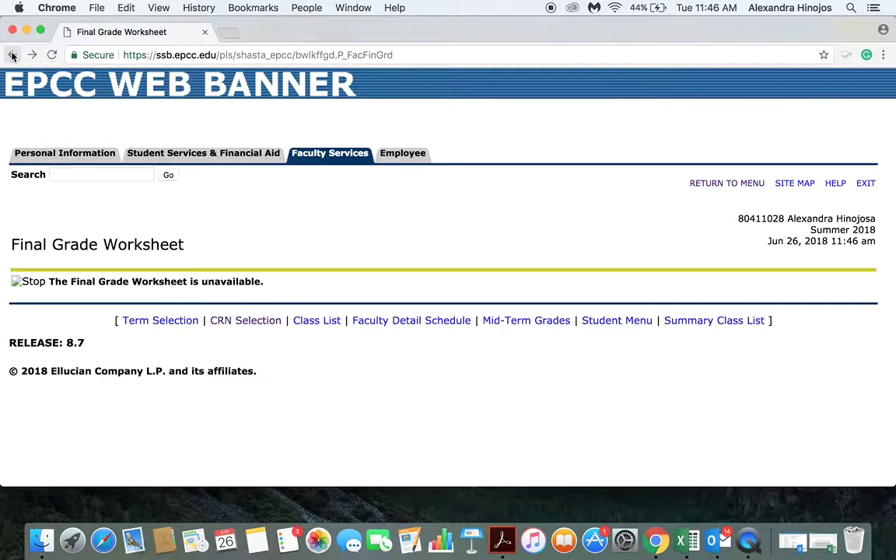
Switch the term to Spring 2018 and open the COMM 1307 CRN 21611 Final Grade Worksheet.
{"action": "left_click", "coordinate": [161, 327]}
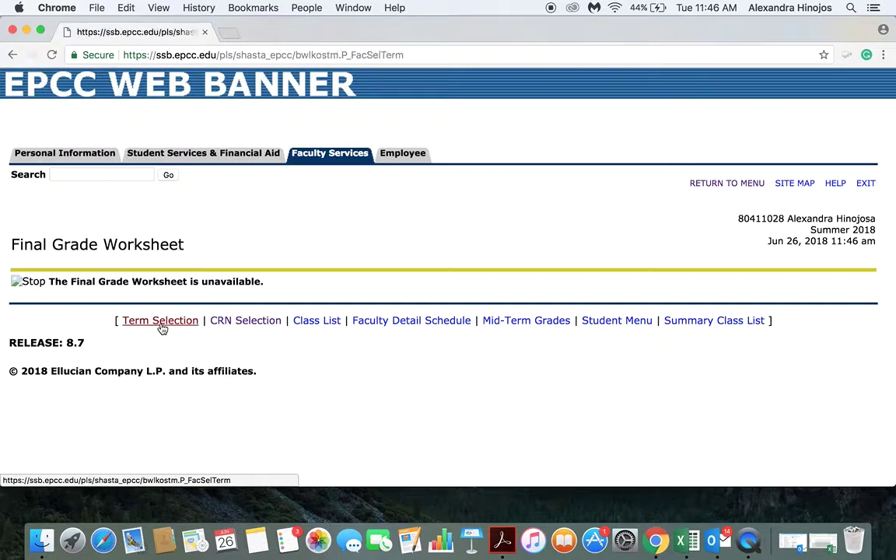
{"action": "left_click", "coordinate": [160, 317]}
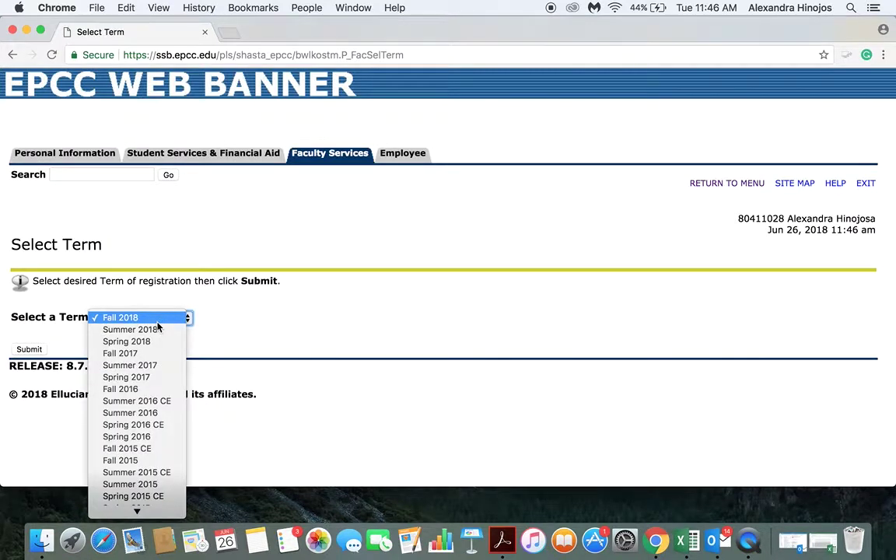
{"action": "left_click", "coordinate": [129, 342]}
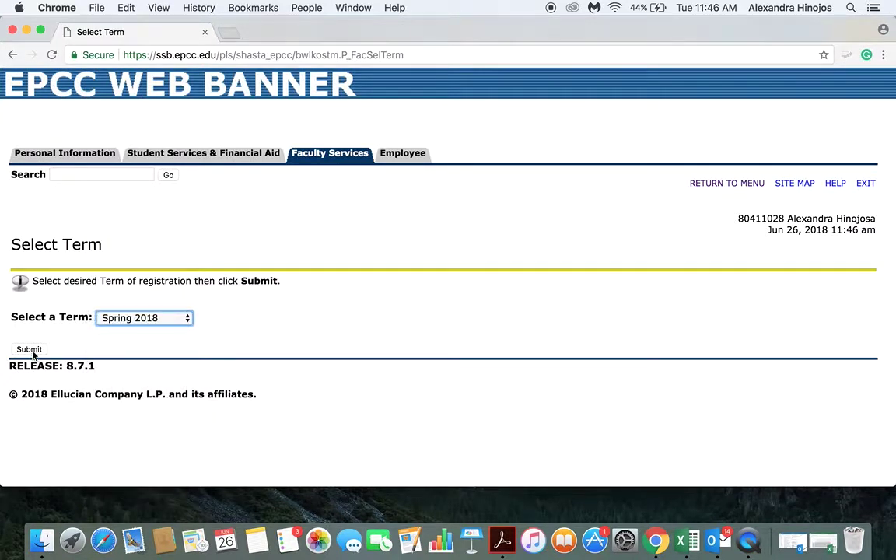
{"action": "left_click", "coordinate": [31, 352]}
{"action": "left_click", "coordinate": [44, 344]}
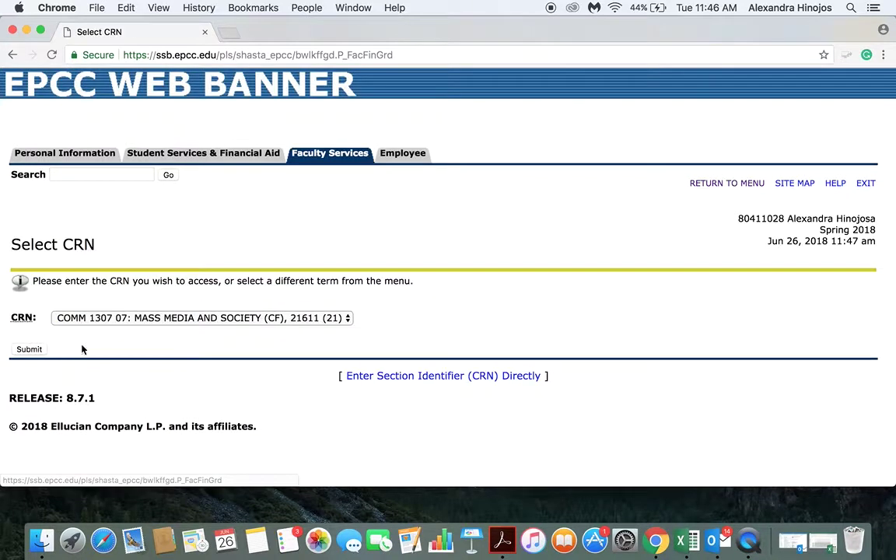
{"action": "left_click", "coordinate": [29, 349]}
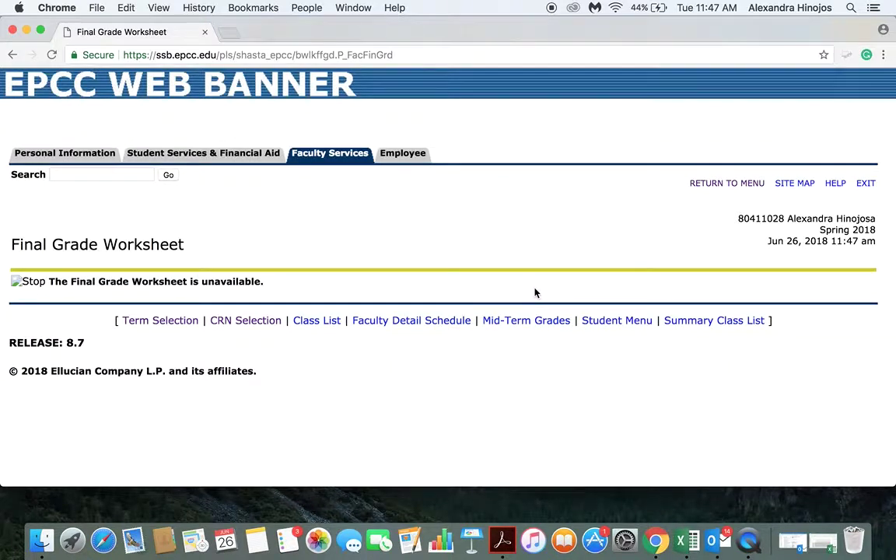
{"action": "scroll", "coordinate": [550, 426], "scroll_direction": "down", "scroll_amount": 1}
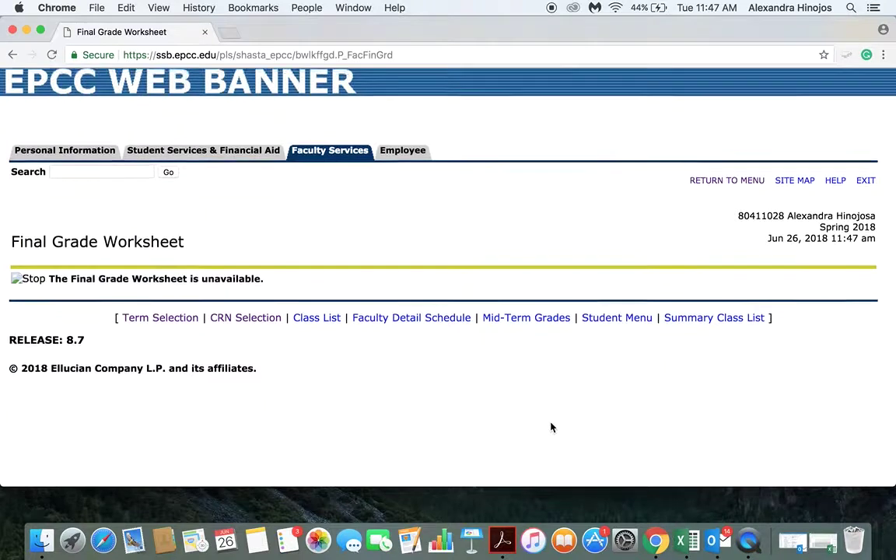